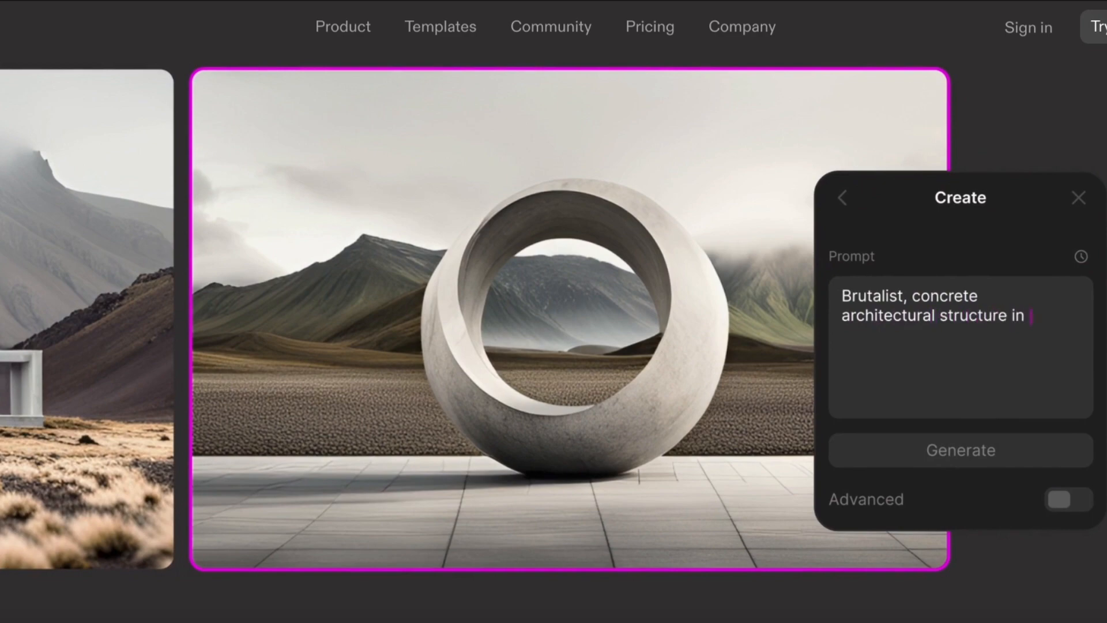
left_click(890, 462)
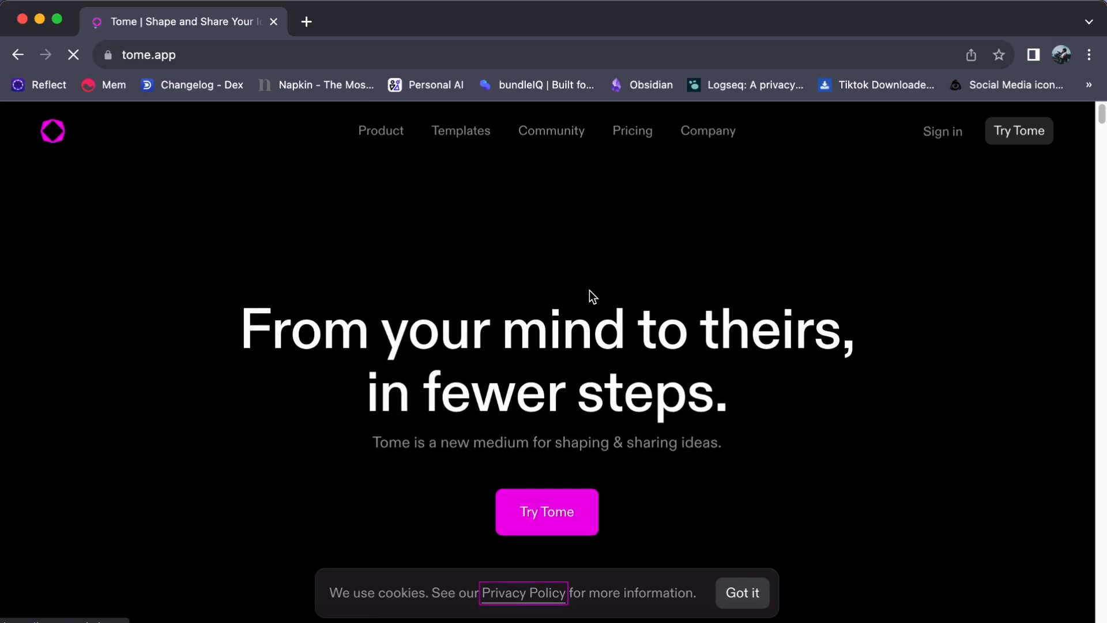
- Enter the Tome workspace from its home page and browse the template gallery
left_click(555, 516)
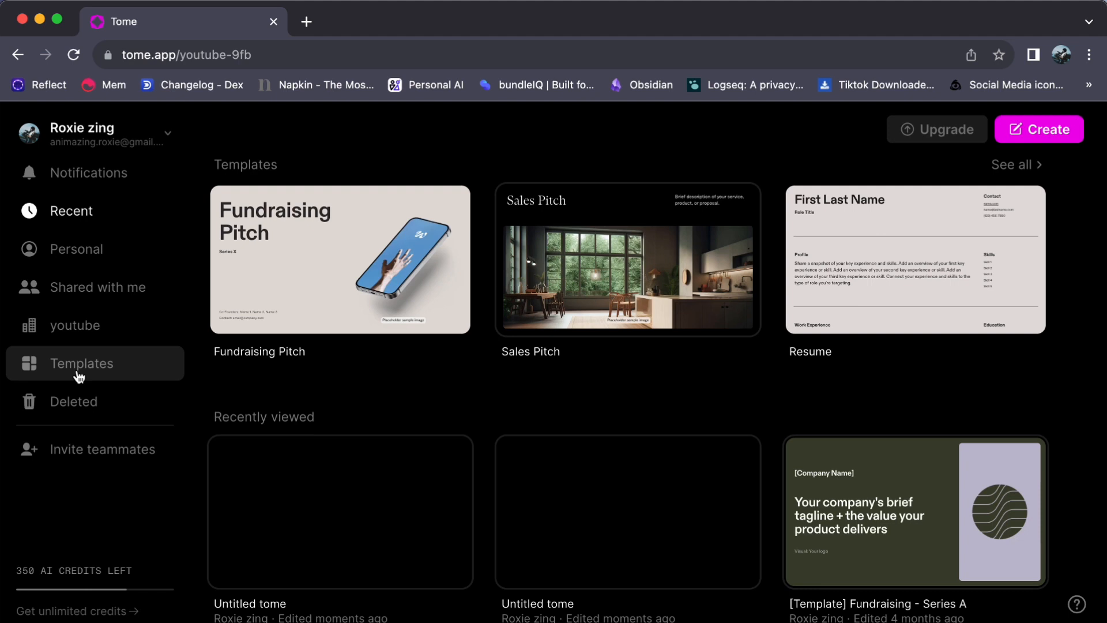
left_click(79, 376)
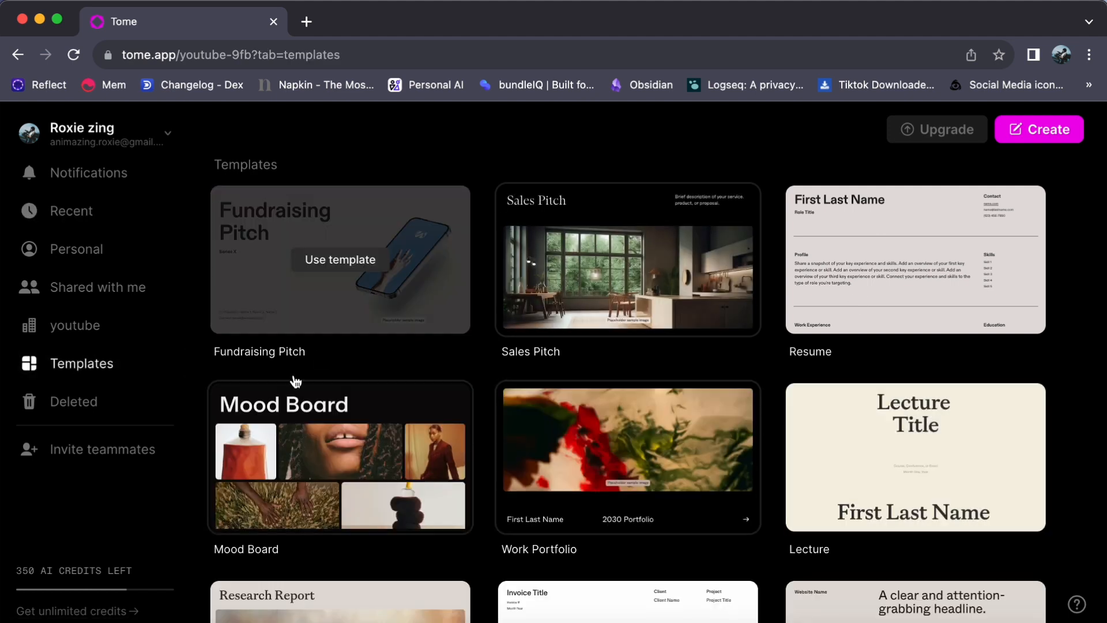
scroll(321, 382, "down", 2)
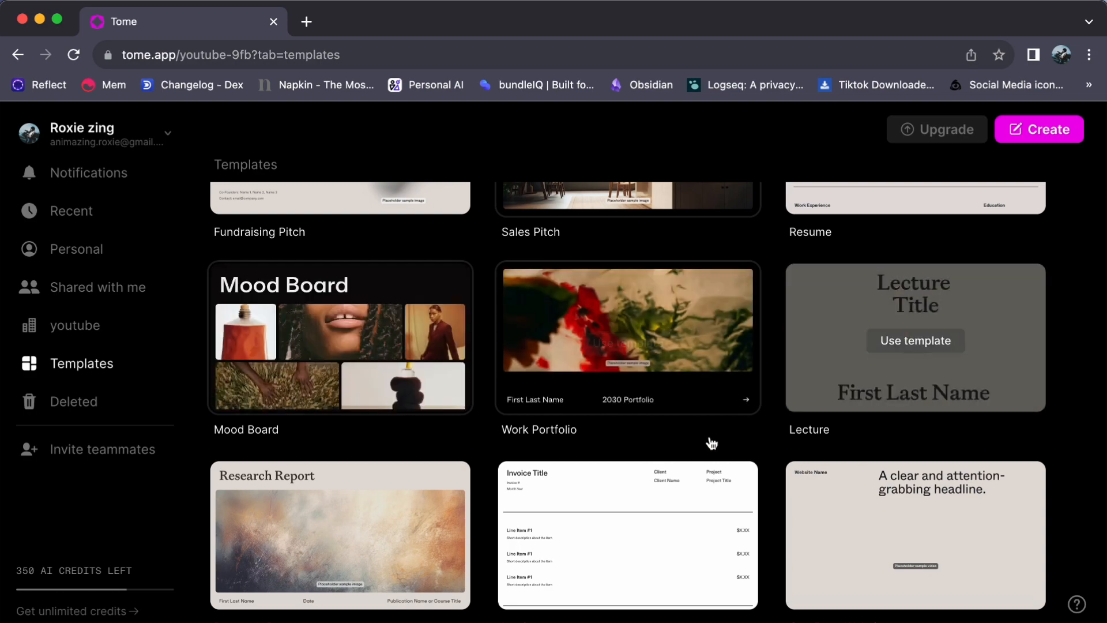
scroll(709, 442, "down", 20)
scroll(711, 442, "up", 20)
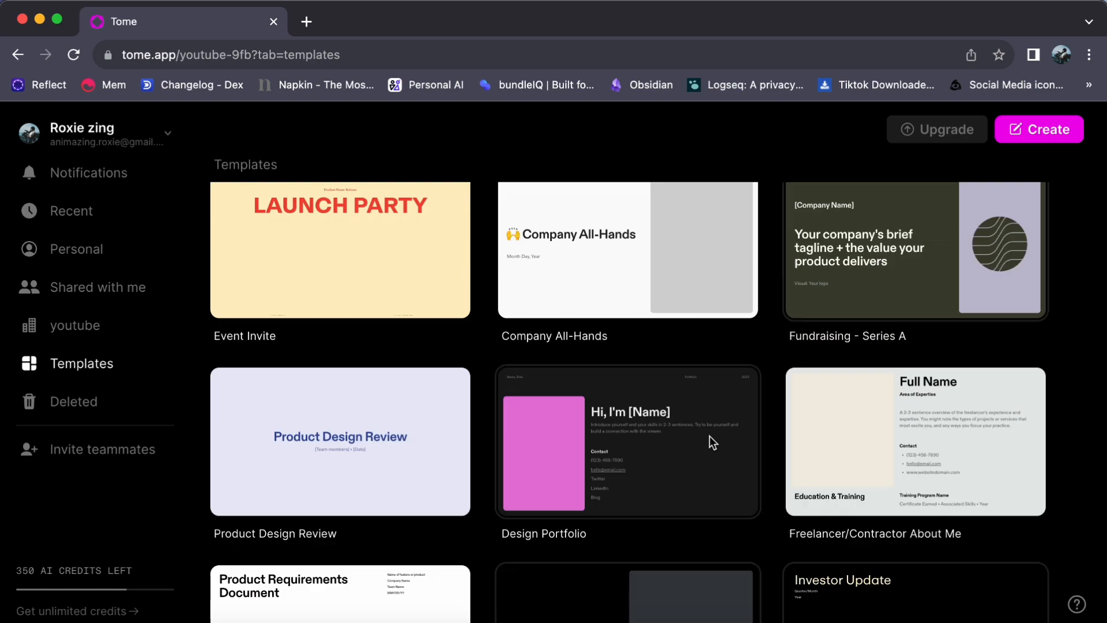
- Create a new blank tome and look through the list of available creation commands and tiles
left_click(1013, 128)
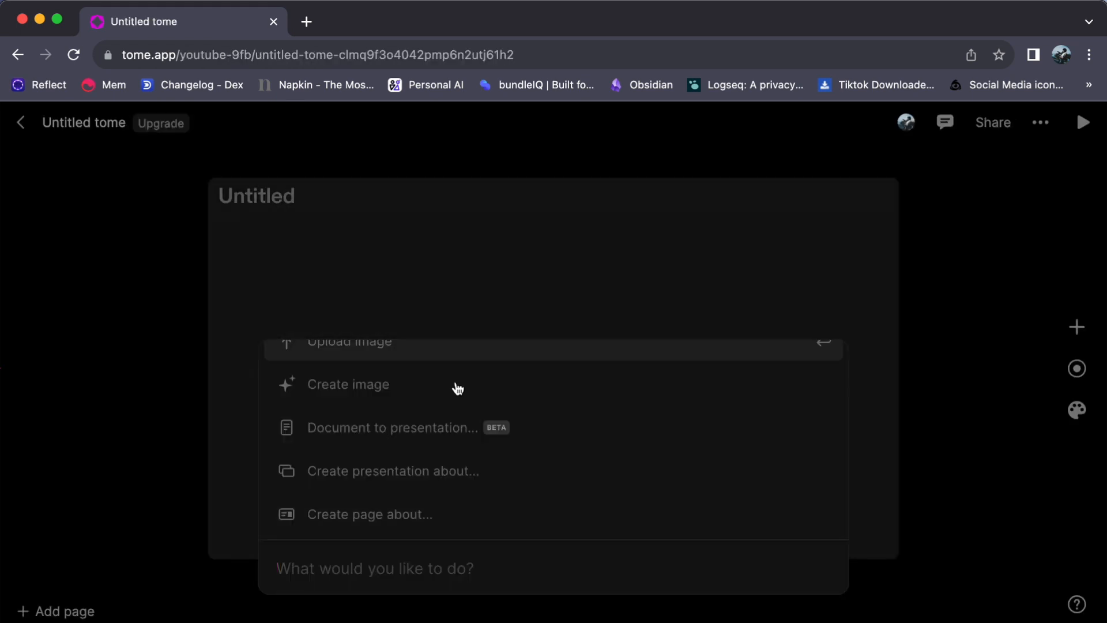
scroll(464, 408, "down", 10)
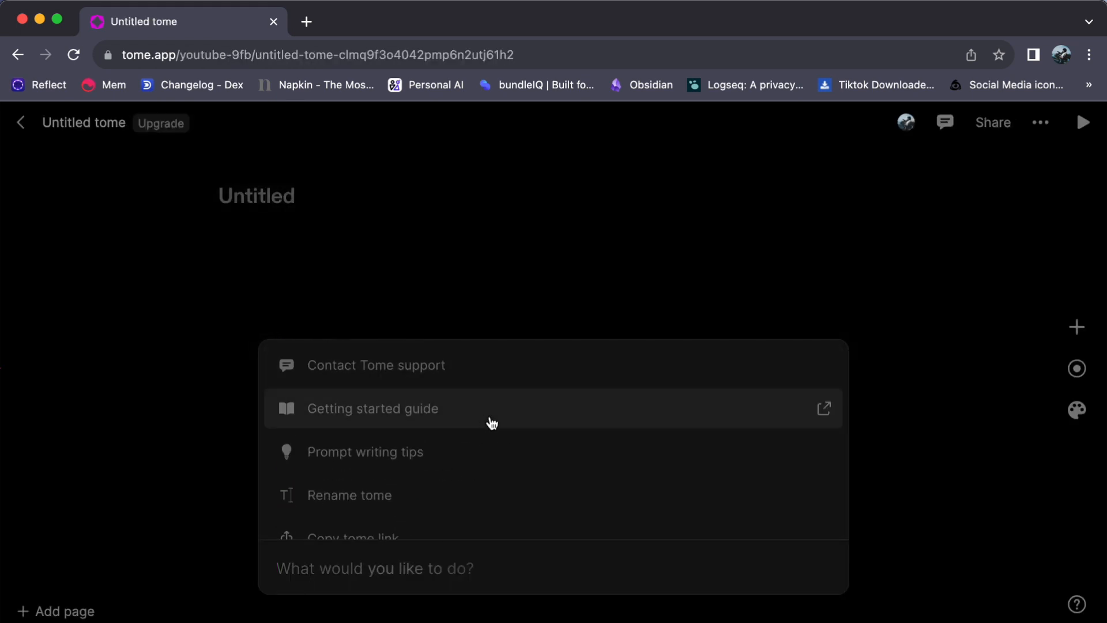
scroll(452, 432, "down", 5)
scroll(453, 433, "down", 5)
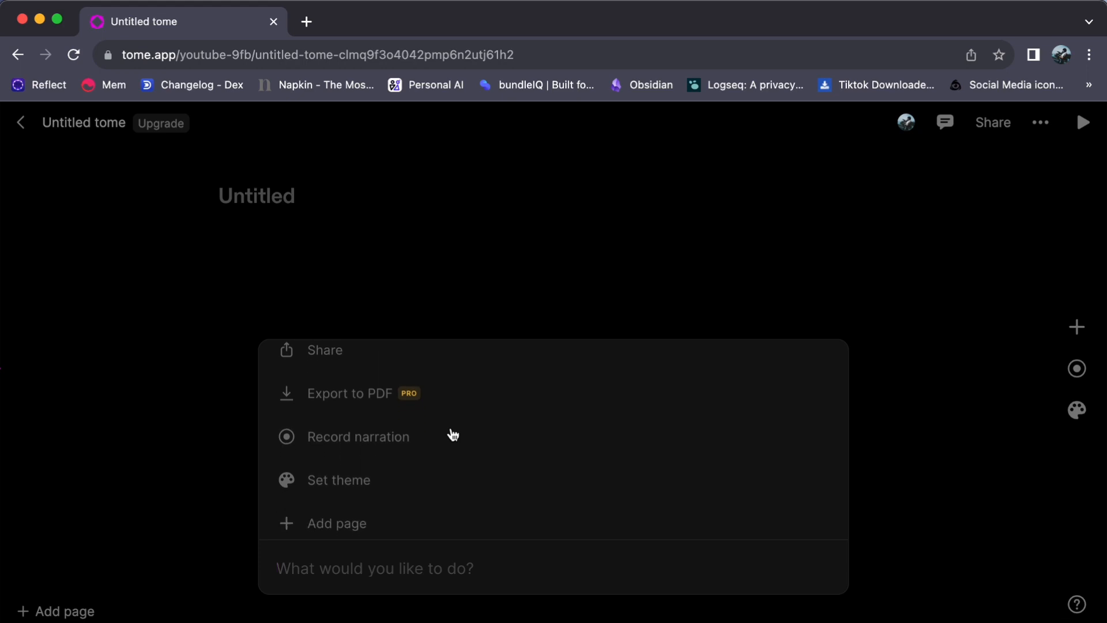
scroll(430, 470, "down", 8)
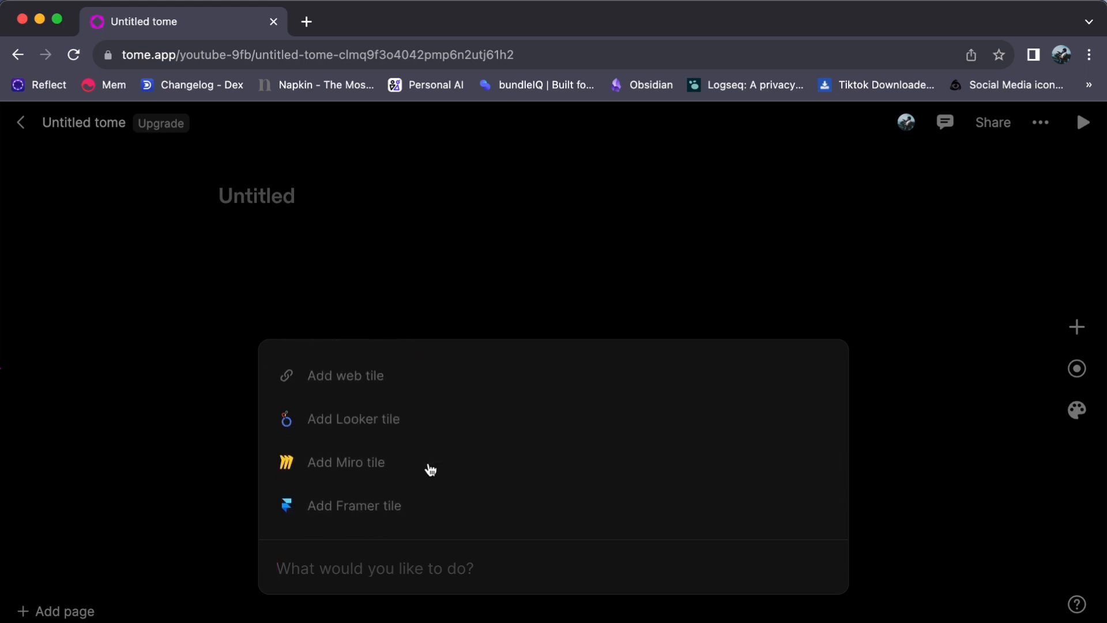
scroll(430, 470, "down", 4)
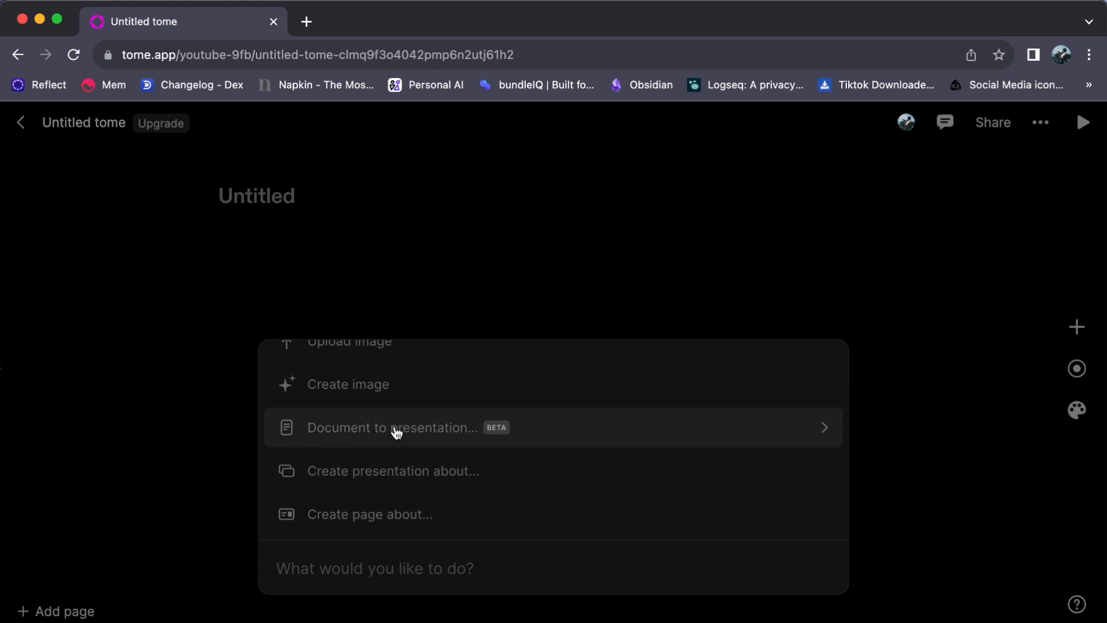
- Choose Document to presentation and paste the Print on Demand video script as its source text
left_click(395, 430)
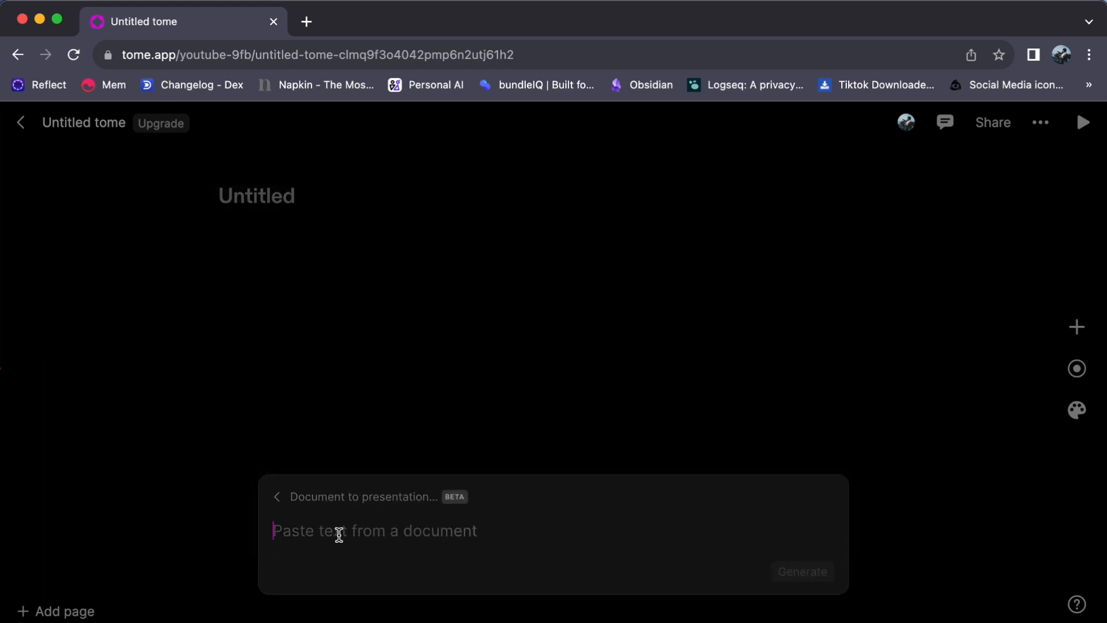
key("super+v")
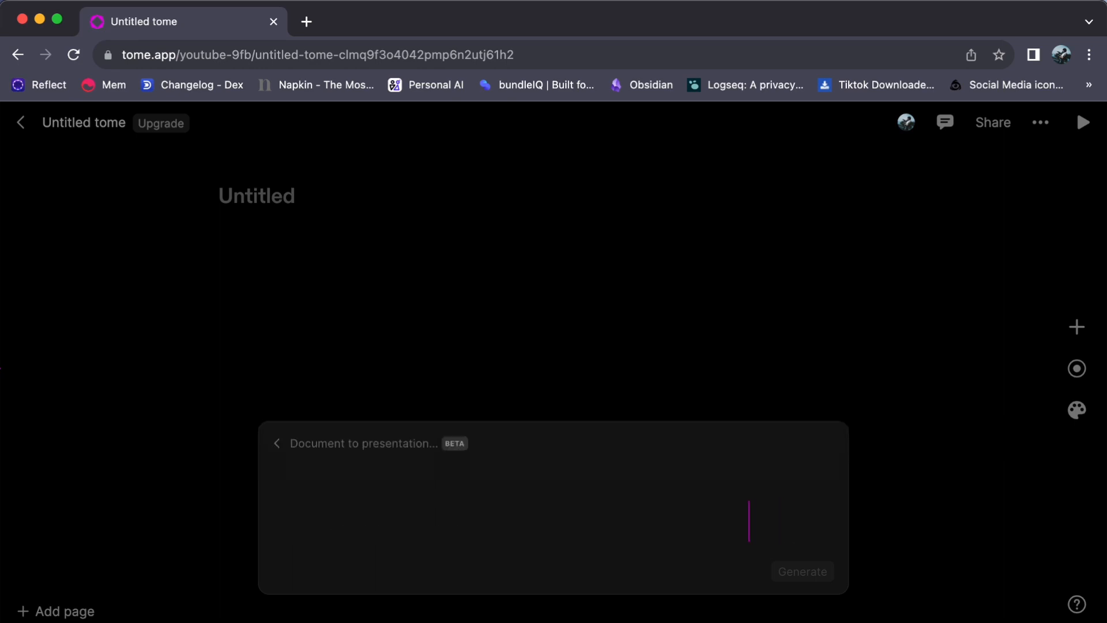
- Remove the blank lines before "So, make sure you stay tuned" in the pasted script and generate the presentation
key("BackSpace")
key("BackSpace")
key("BackSpace")
key("BackSpace")
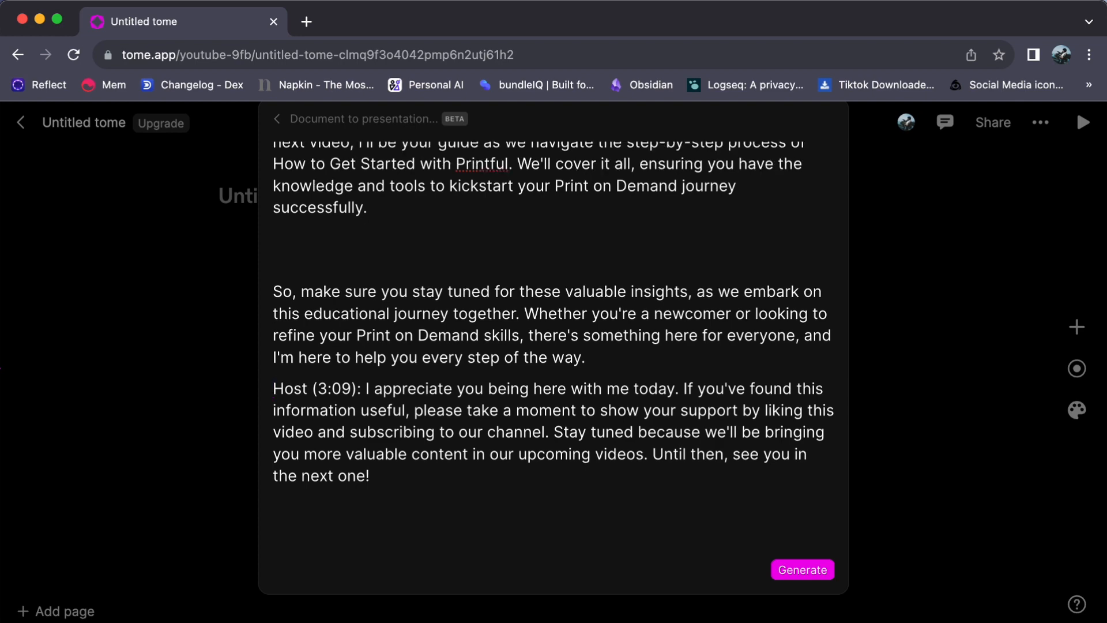
key("Return")
scroll(276, 291, "up", 2)
key("BackSpace")
key("BackSpace")
key("BackSpace")
scroll(277, 295, "up", 15)
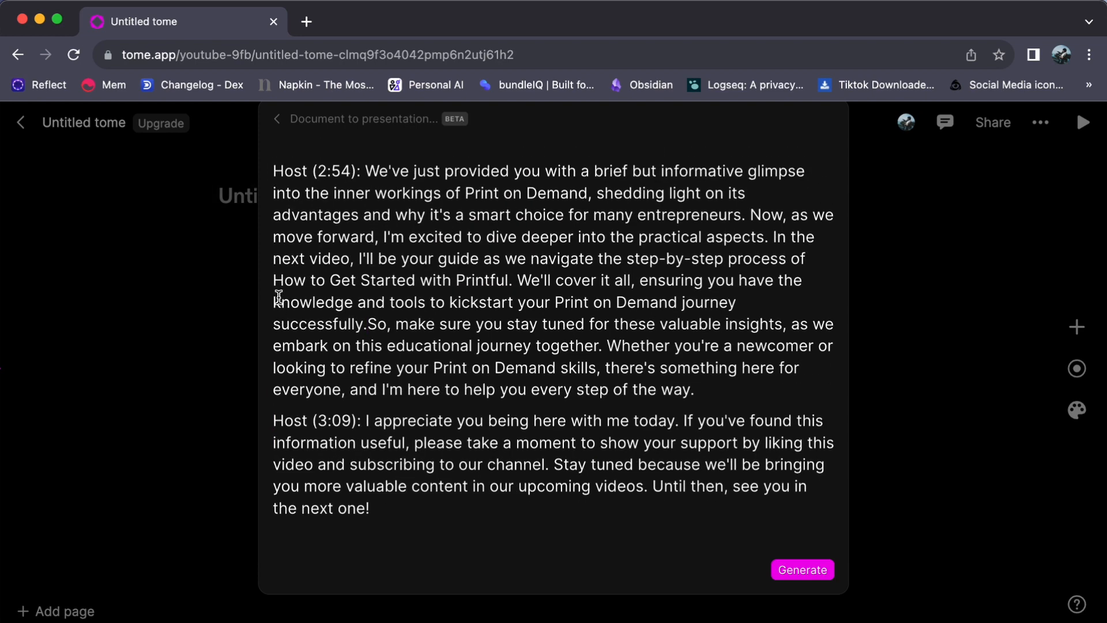
left_click(804, 570)
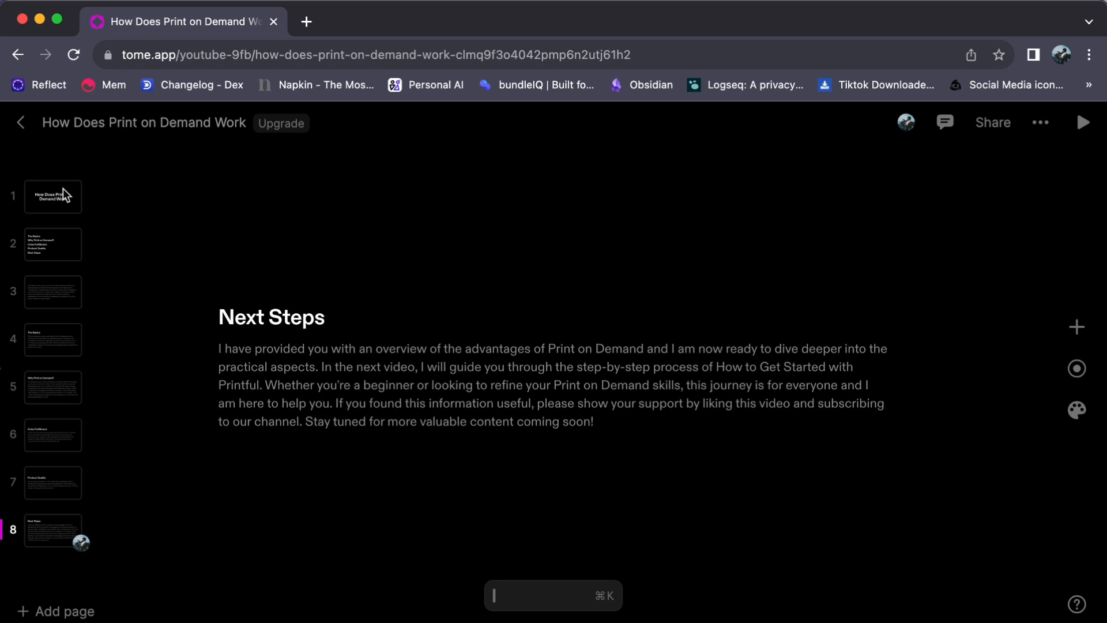
- Review the first five pages of the generated presentation one after another
left_click(61, 199)
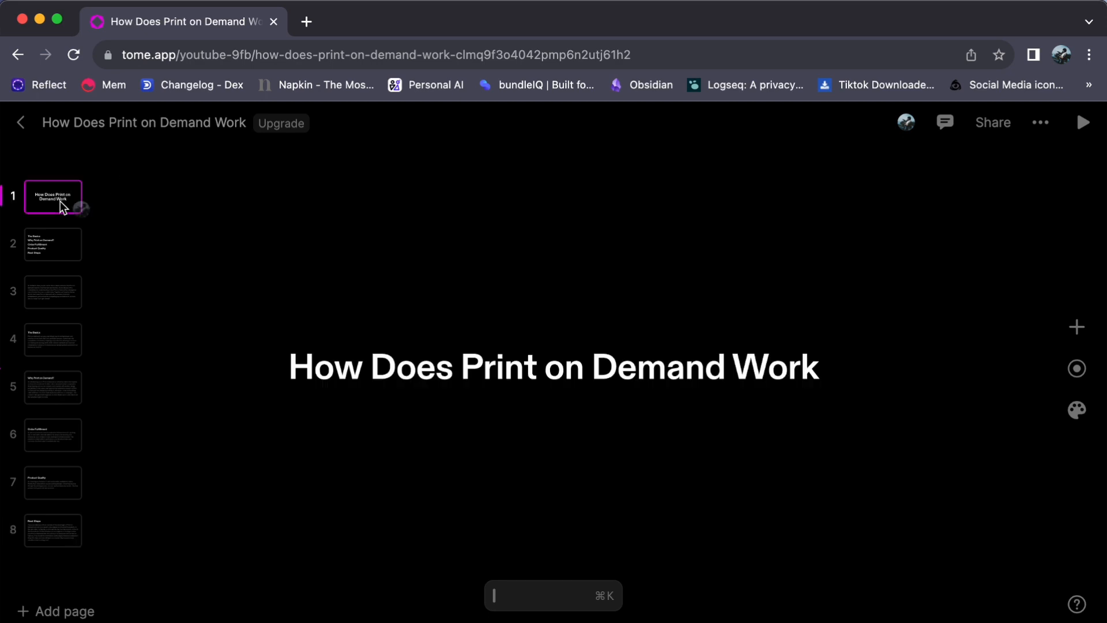
left_click(53, 241)
left_click(46, 292)
left_click(39, 344)
left_click(45, 384)
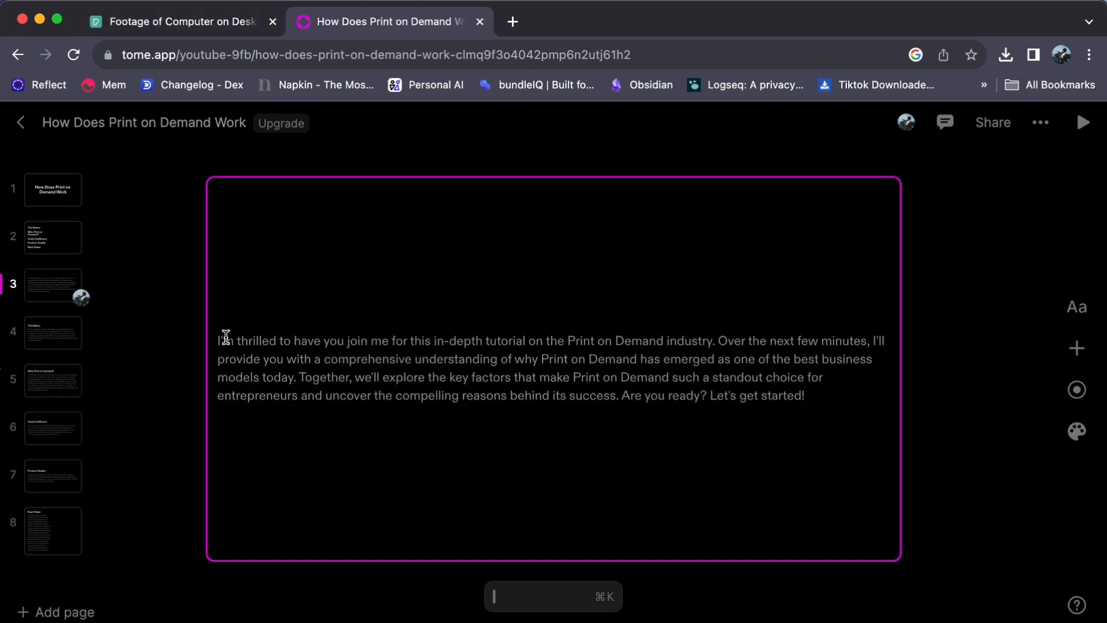
- Rewrite the opening sentence of page 3 with the AI edit Rewrite option and keep the new wording
left_click_drag(221, 340, 444, 344)
left_click_drag(223, 341, 715, 340)
left_click(674, 309)
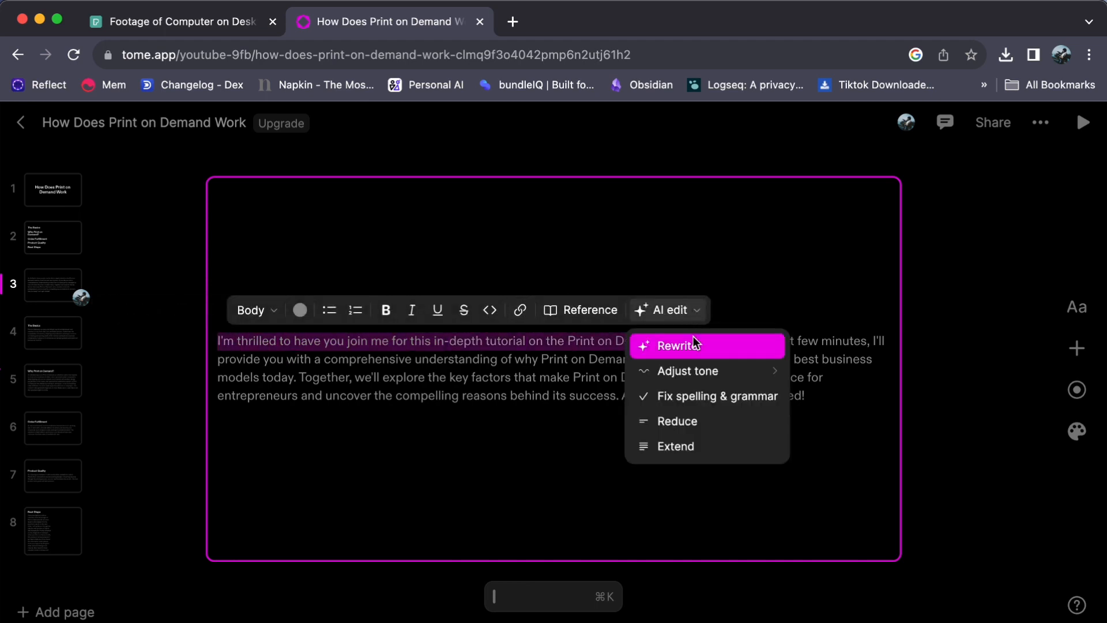
left_click(693, 343)
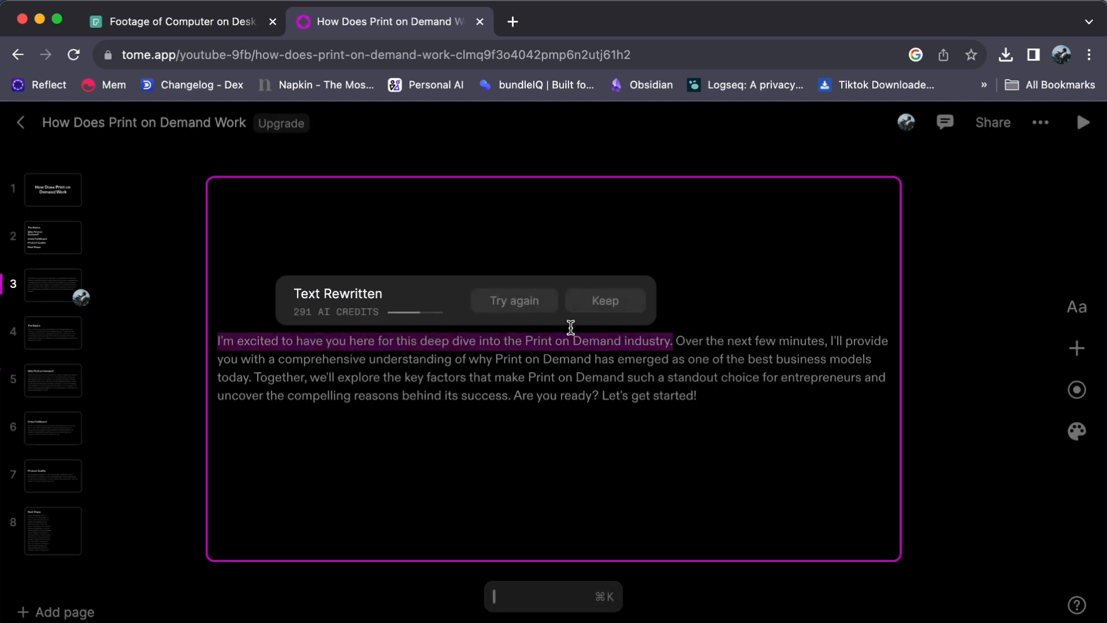
left_click(606, 303)
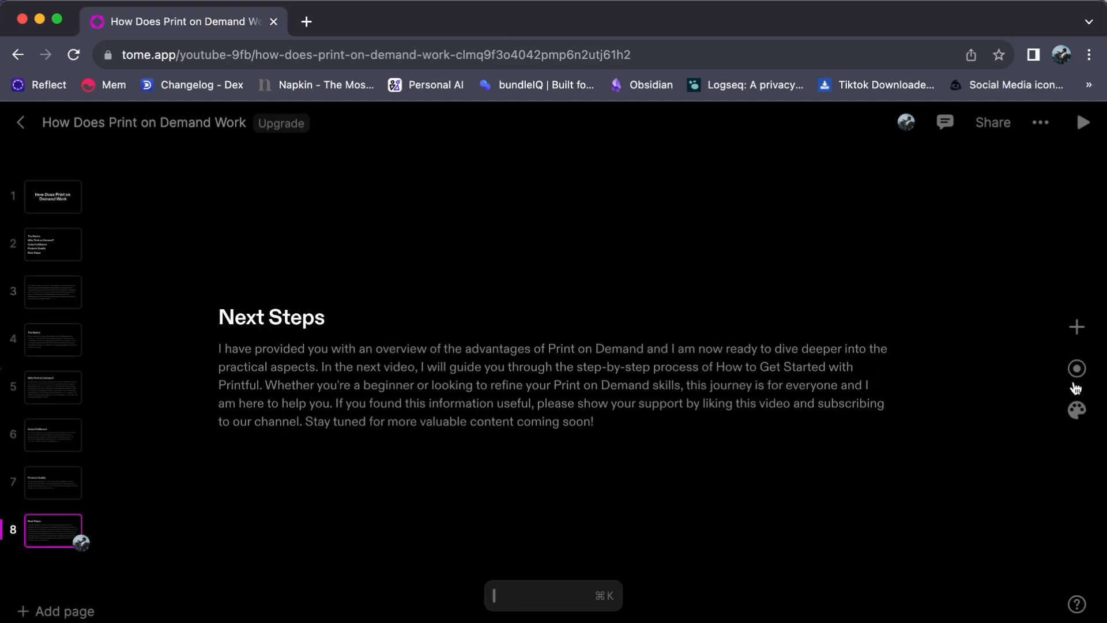
- View the narration recording options, dismissing the camera and microphone permission requests without granting access
left_click(1075, 372)
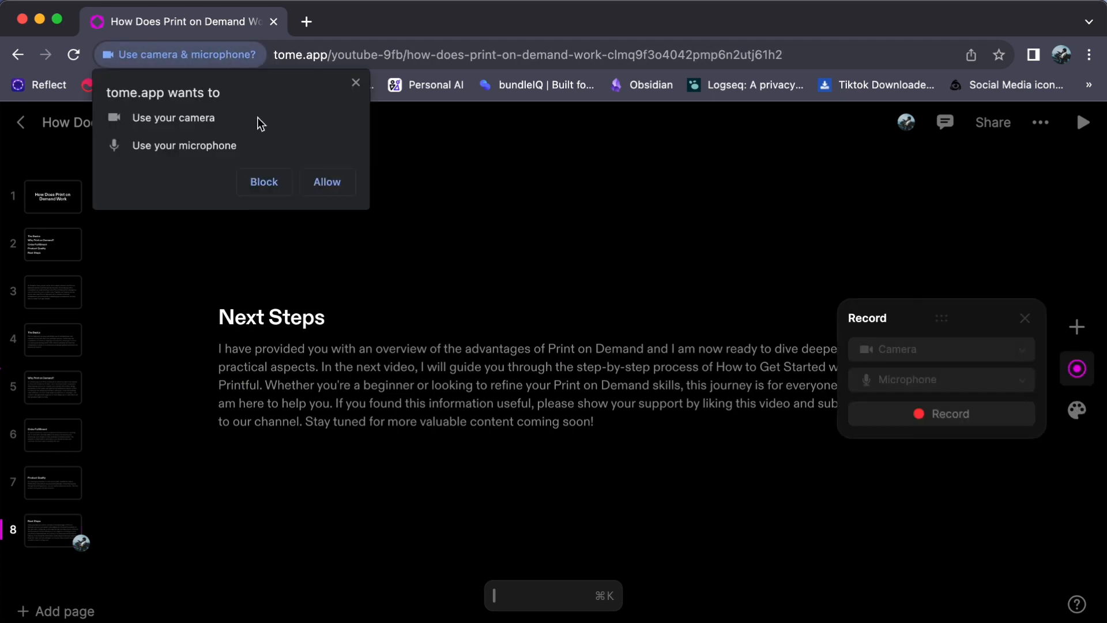
left_click(352, 85)
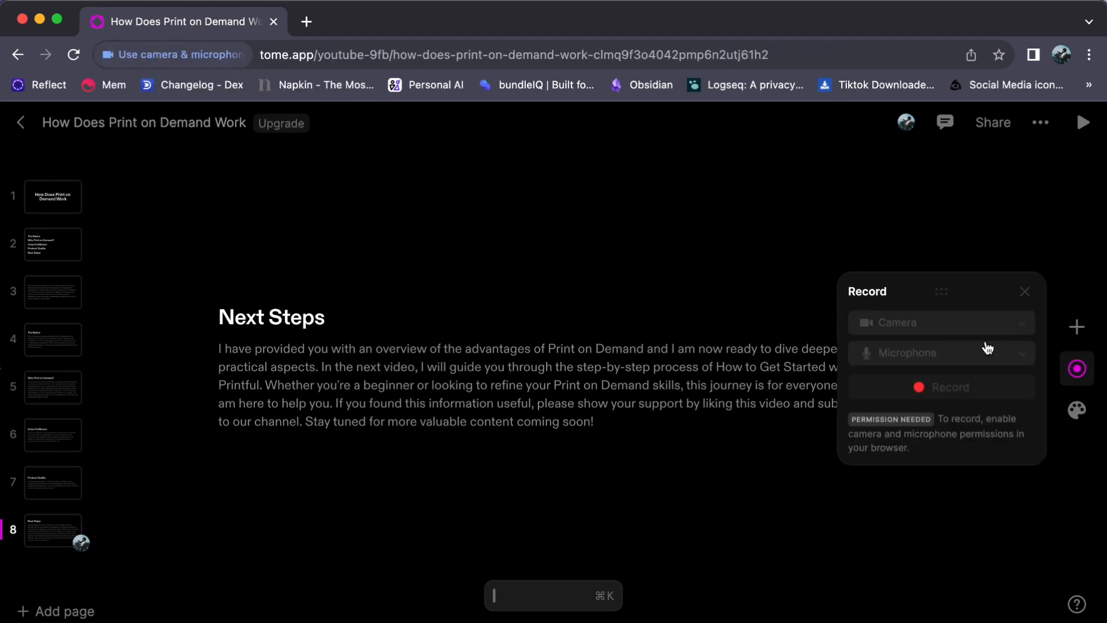
left_click(1026, 296)
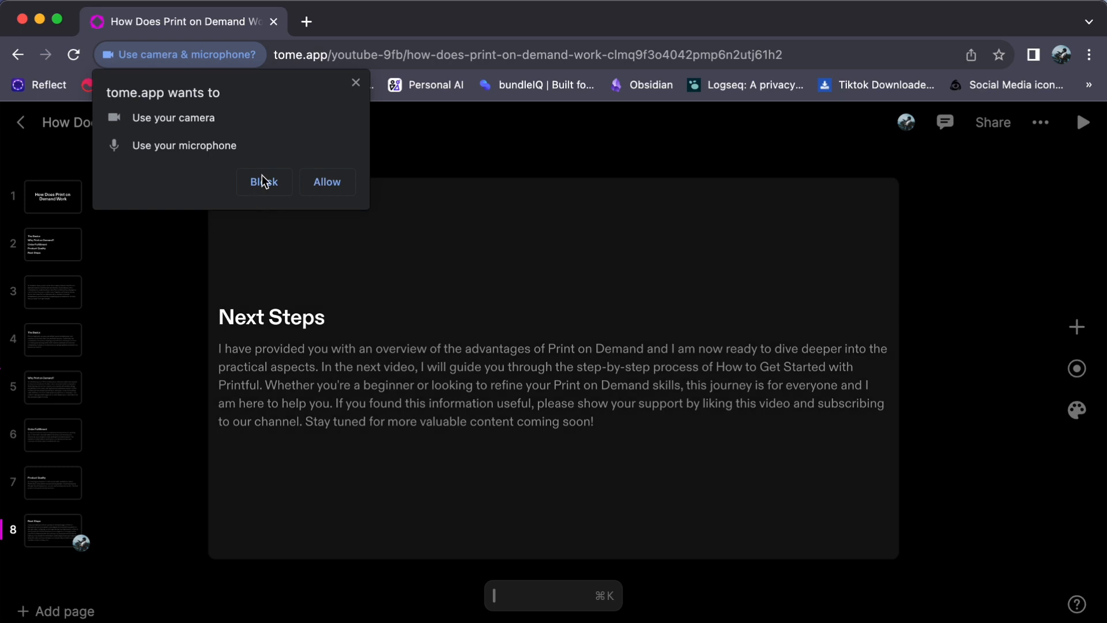
left_click(356, 84)
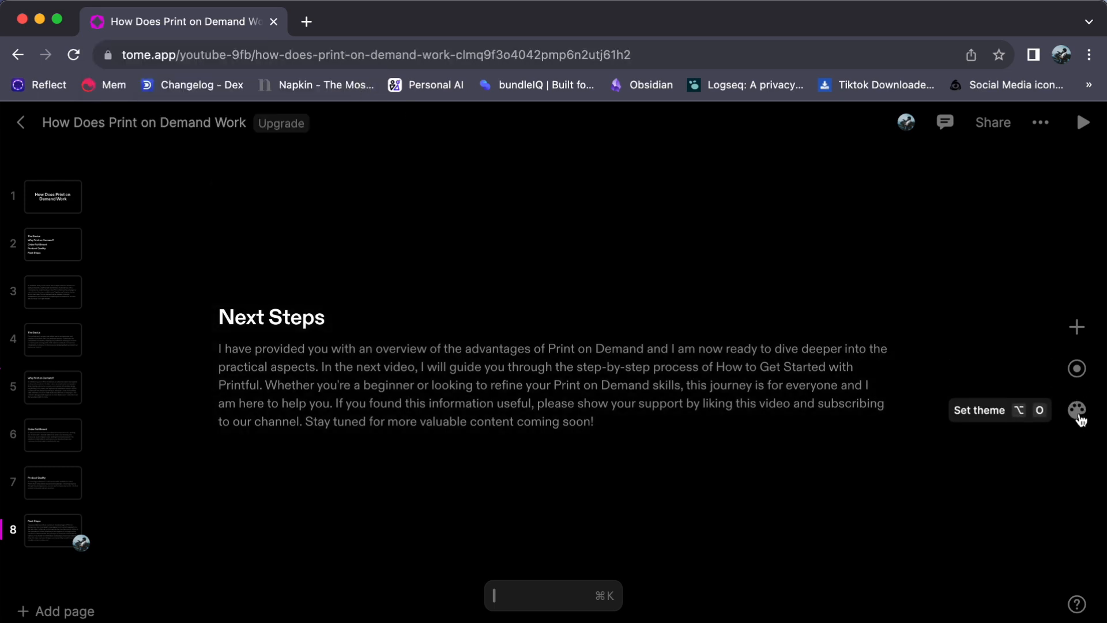
- Apply the Neptune theme to the whole tome and view the page-level theme settings
left_click(1078, 412)
left_click(952, 301)
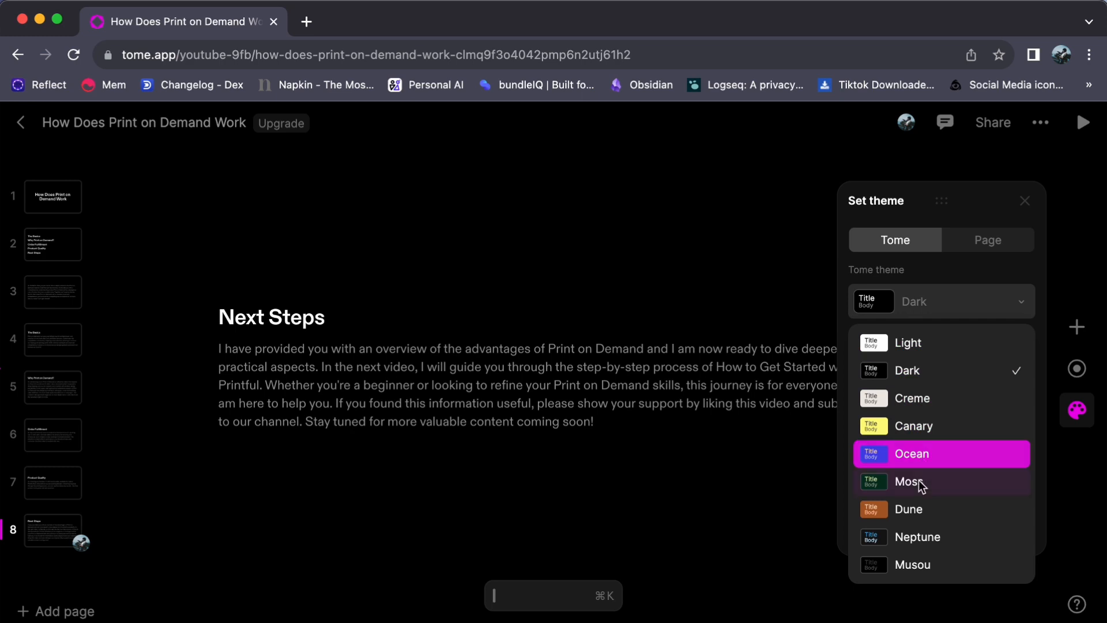
left_click(918, 543)
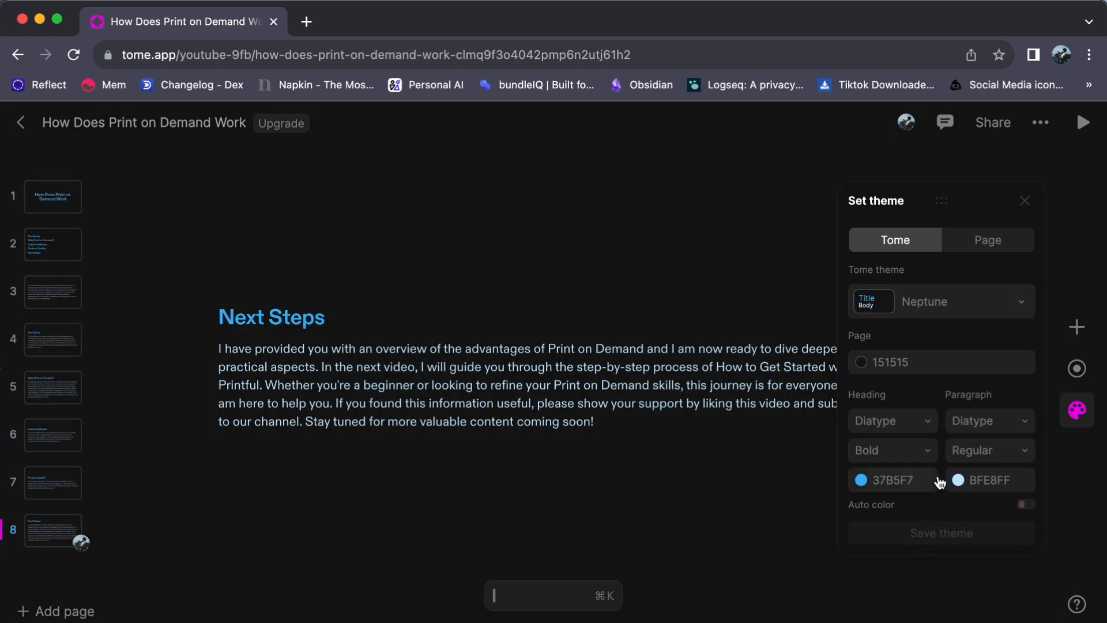
left_click(972, 246)
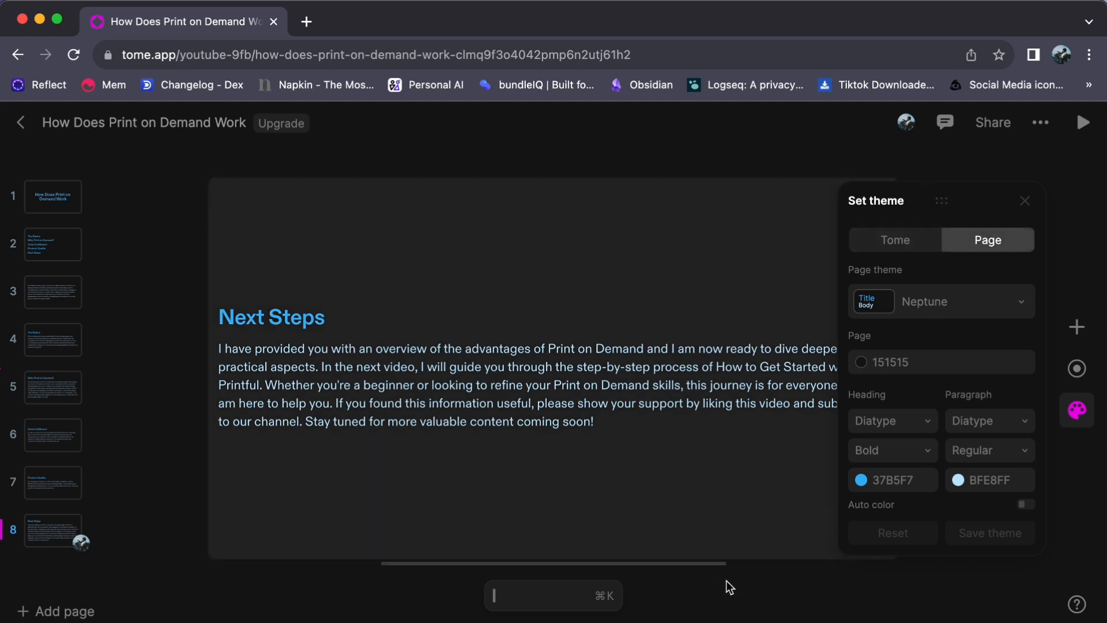
left_click(749, 602)
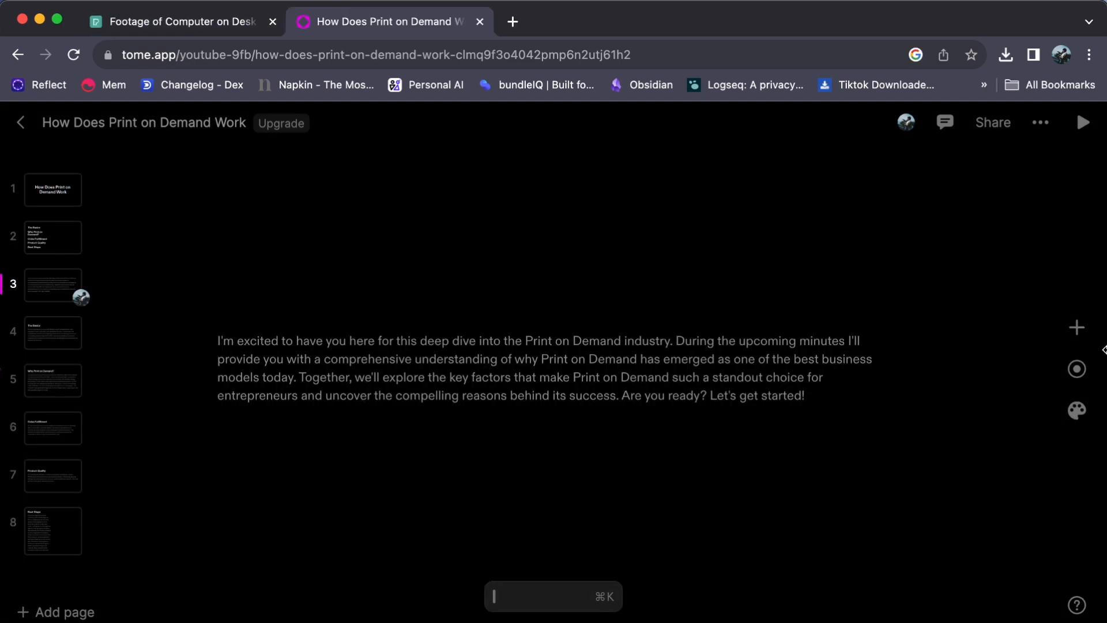
- Add an empty video tile next to the text on page 3 and close its settings
left_click(1077, 370)
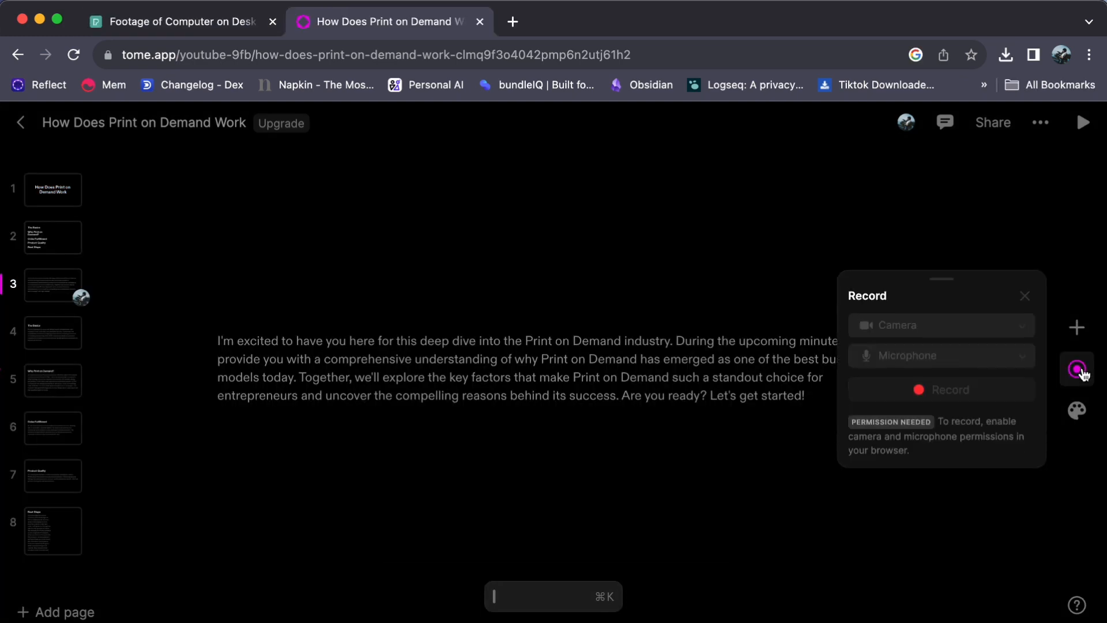
left_click(1076, 334)
left_click(1077, 369)
left_click(1077, 327)
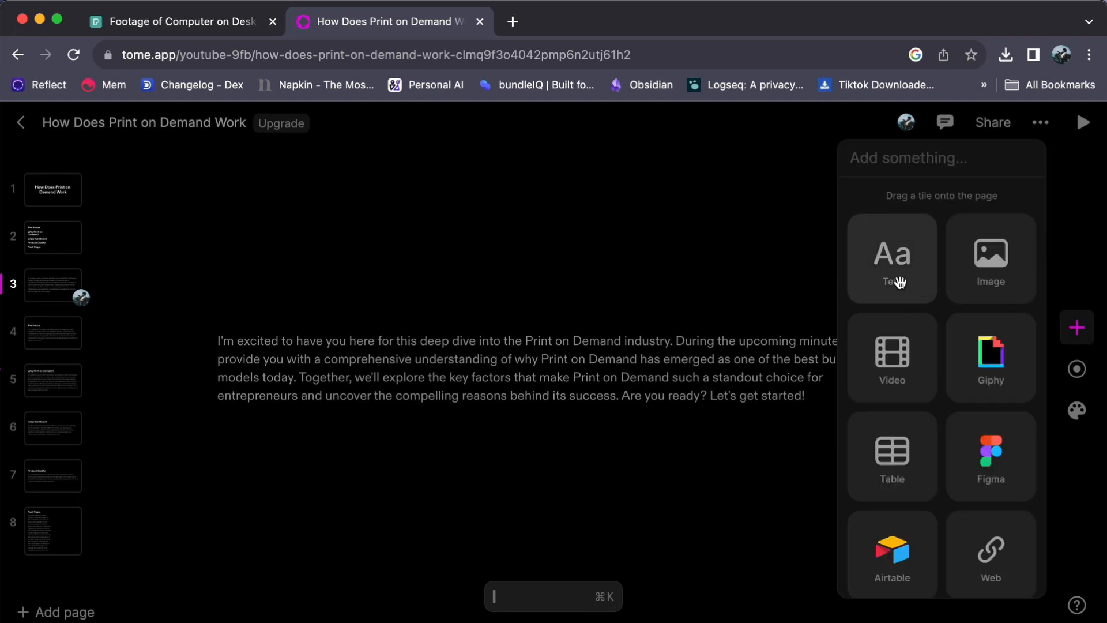
scroll(962, 562, "down", 3)
scroll(964, 564, "up", 3)
left_click(888, 375)
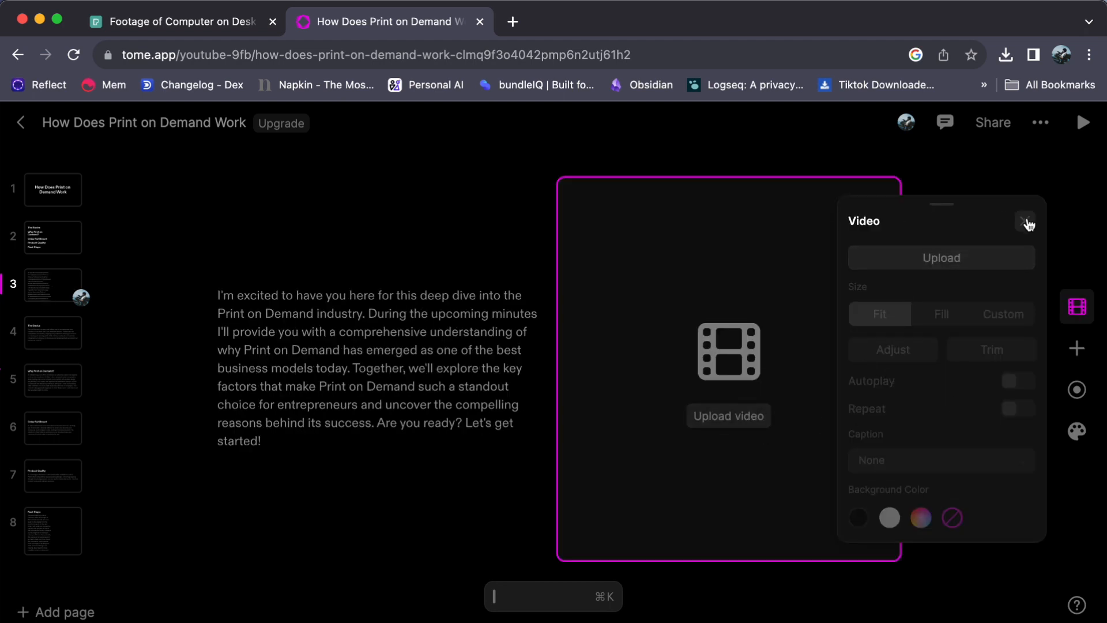
left_click(1025, 222)
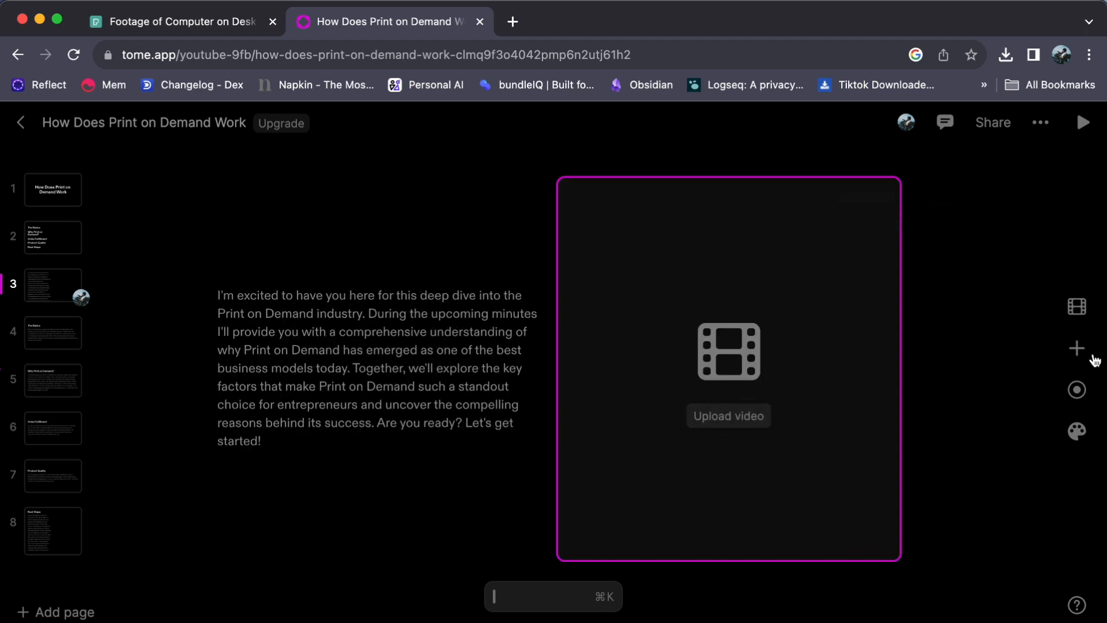
- Add an image tile to page 3, generate AI images from the prompt "dogs" and choose the first result
left_click(1083, 346)
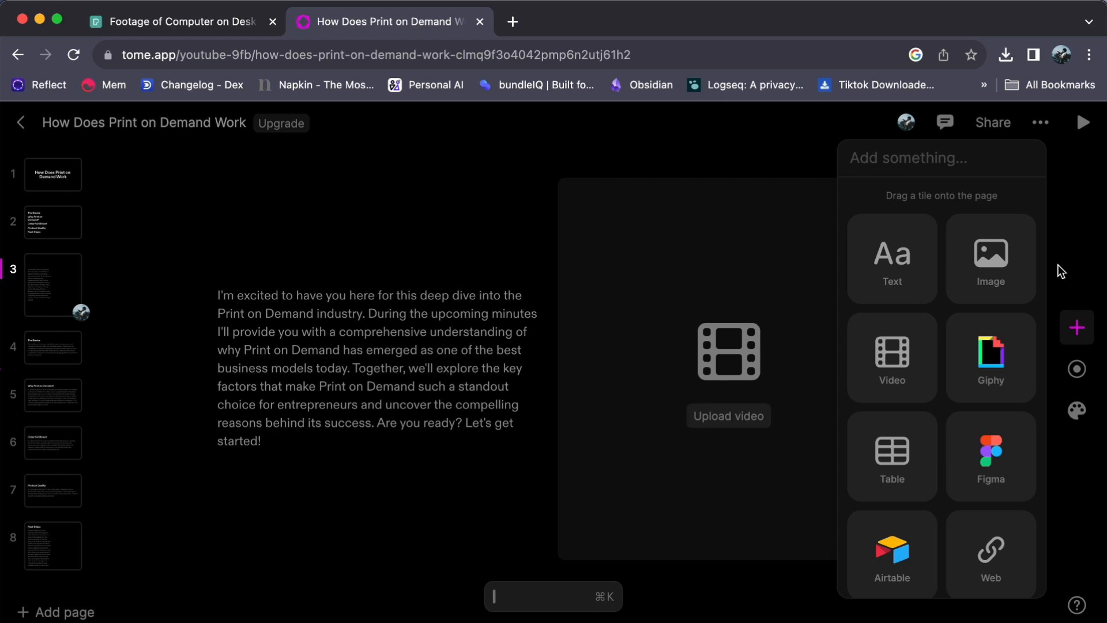
left_click(980, 266)
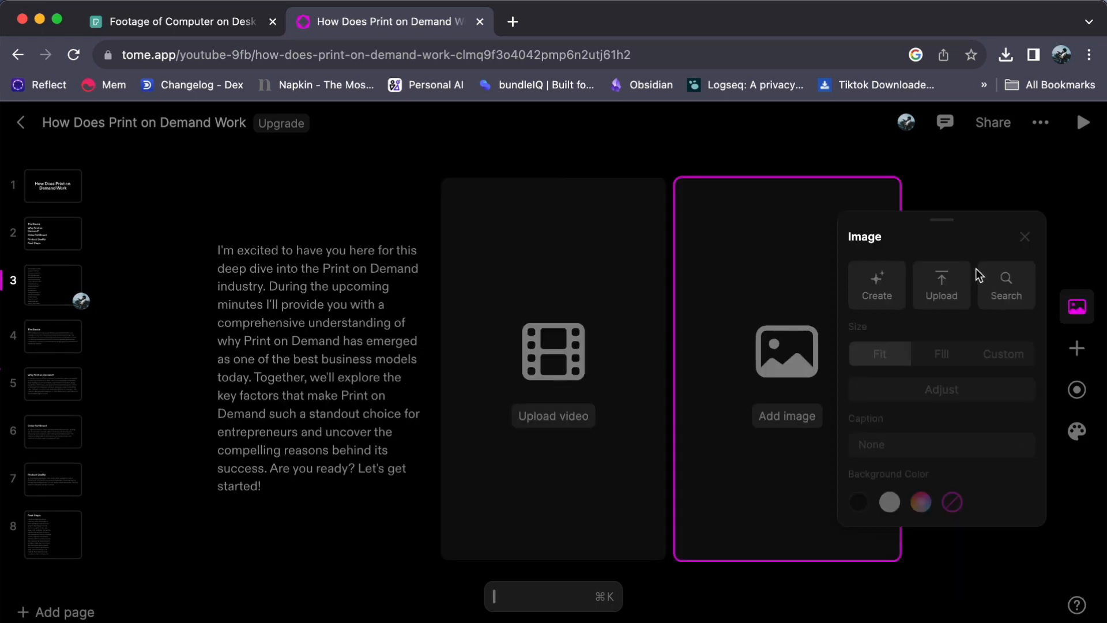
left_click(888, 290)
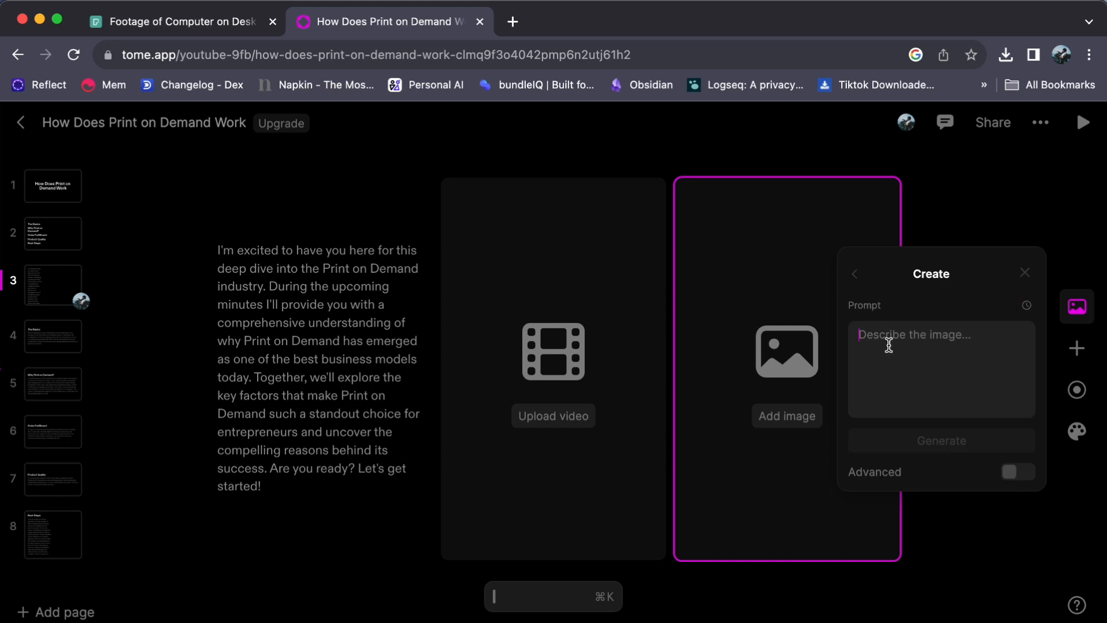
type("dogs")
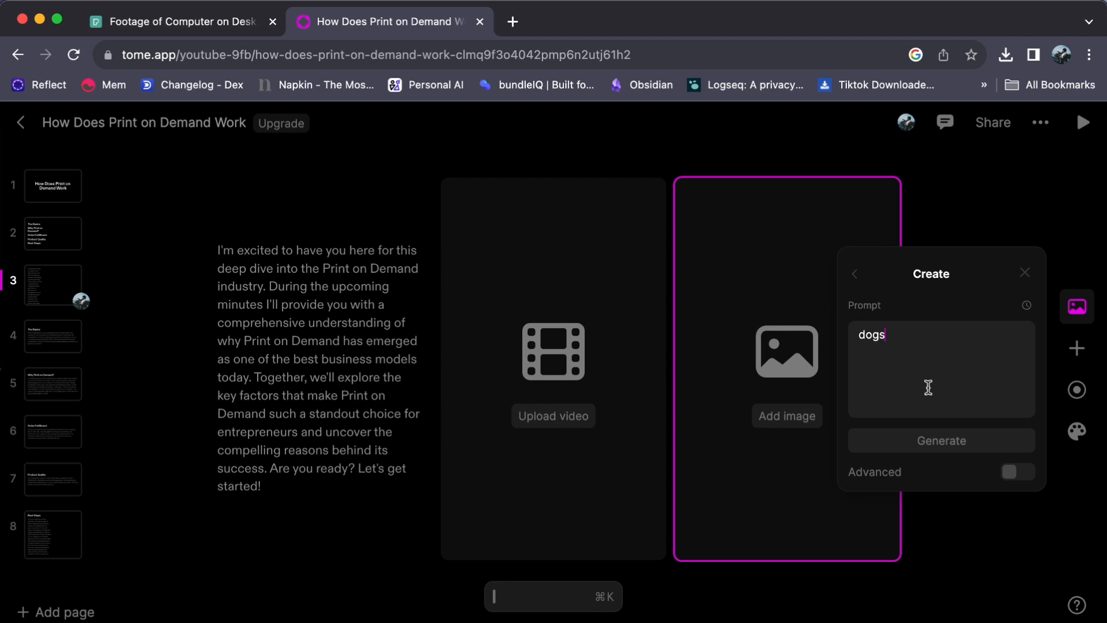
left_click(928, 443)
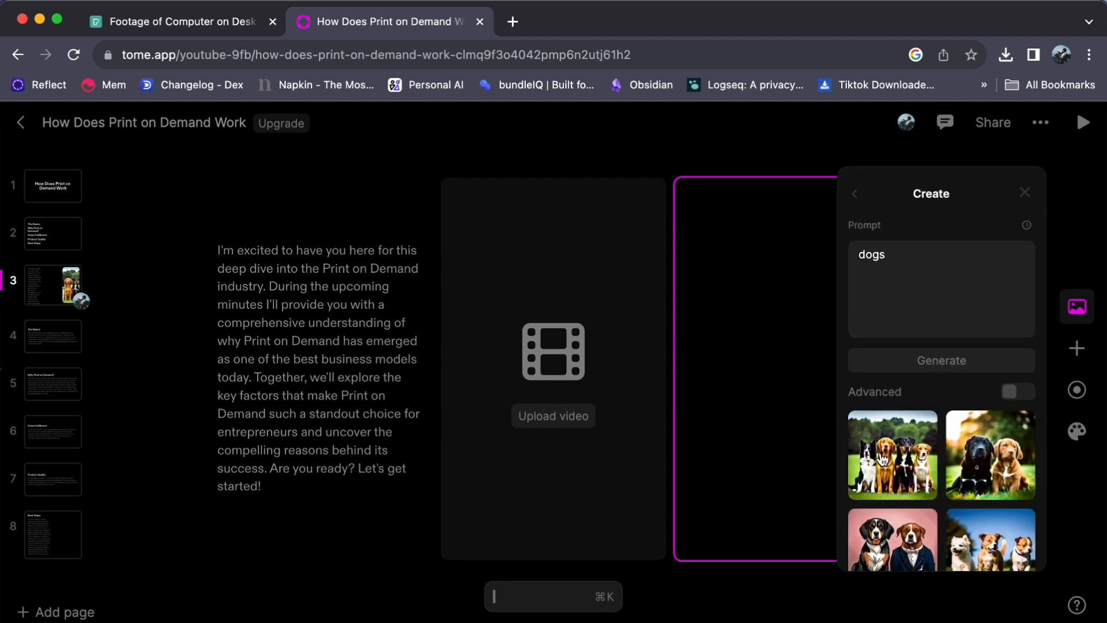
left_click(890, 467)
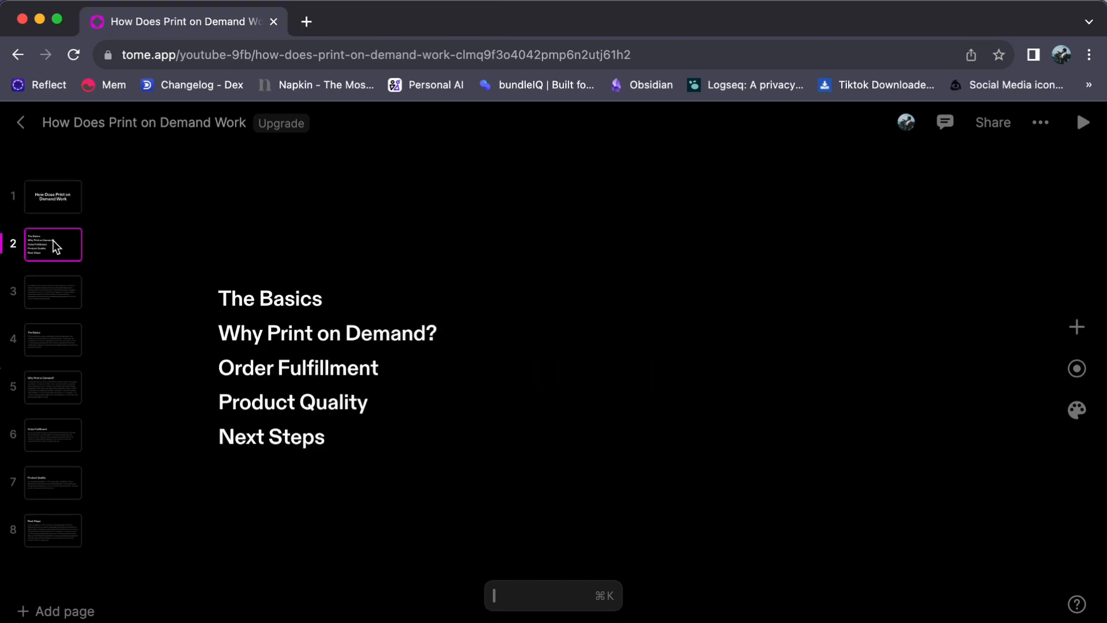
- Look through pages 3 to 8 of the presentation one by one, ending on Next Steps
left_click(47, 293)
left_click(43, 349)
left_click(50, 388)
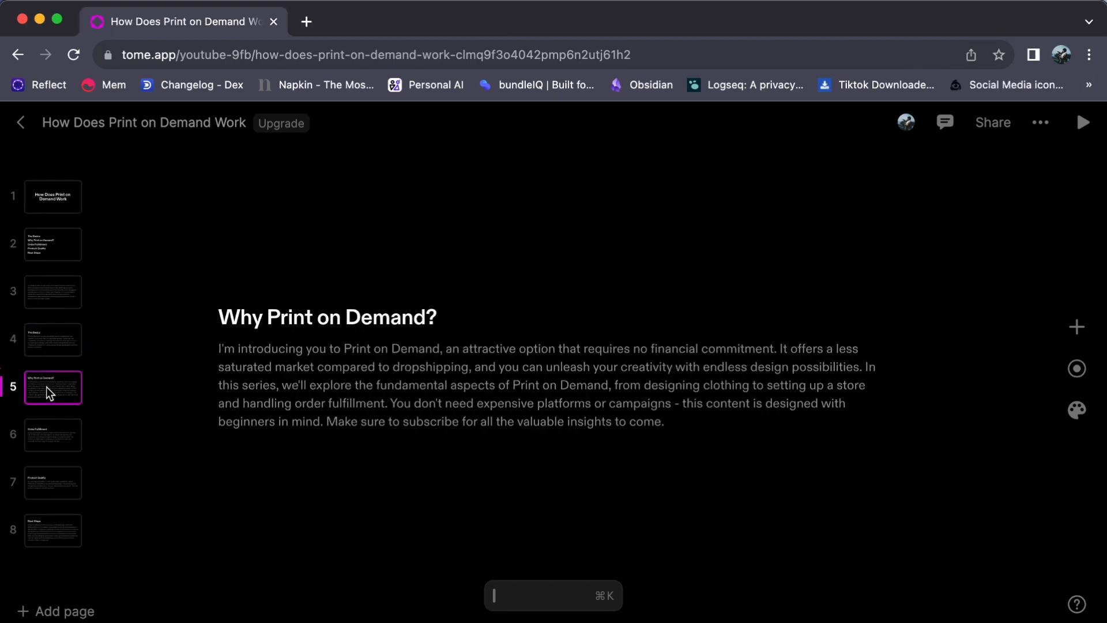
left_click(52, 439)
left_click(54, 484)
left_click(60, 527)
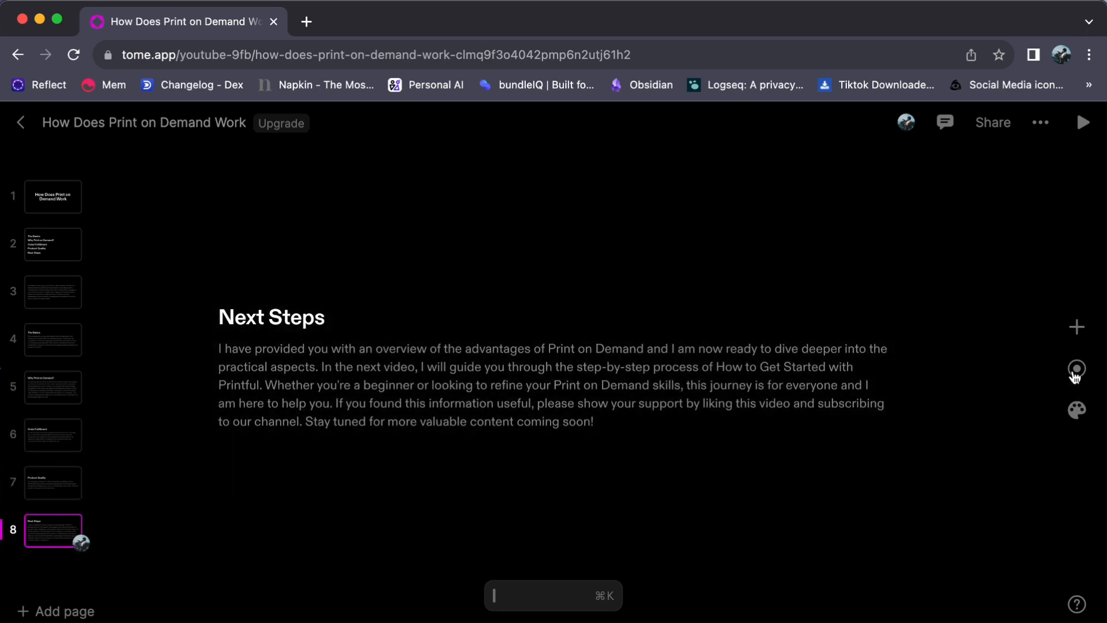
- View the camera and microphone recording options on the Next Steps page, dismissing the permission requests and closing the options
left_click(1076, 369)
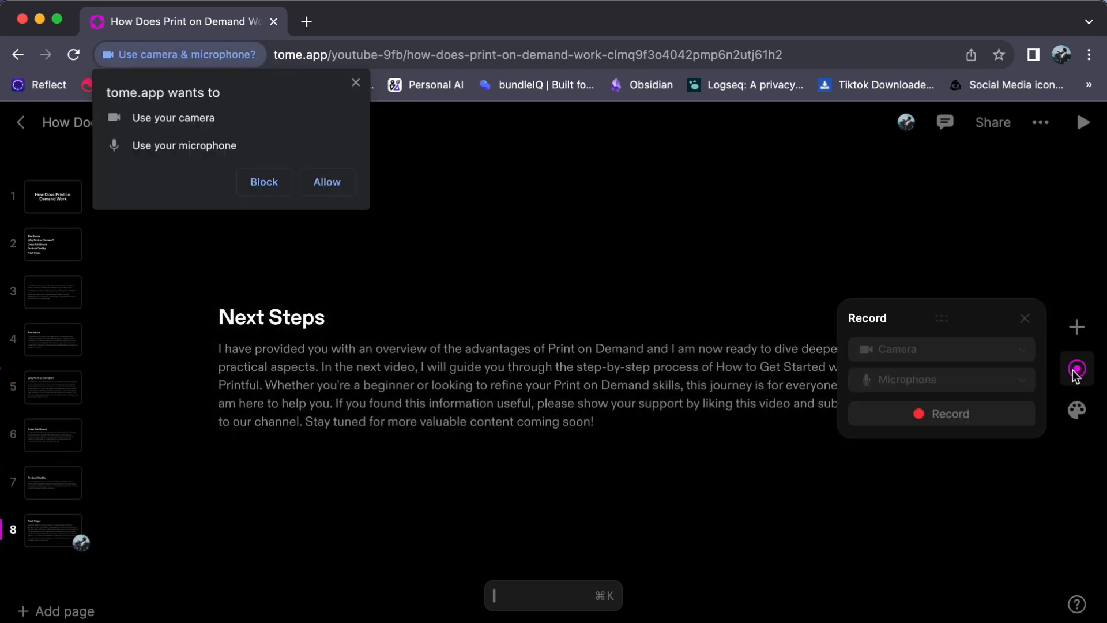
left_click(355, 83)
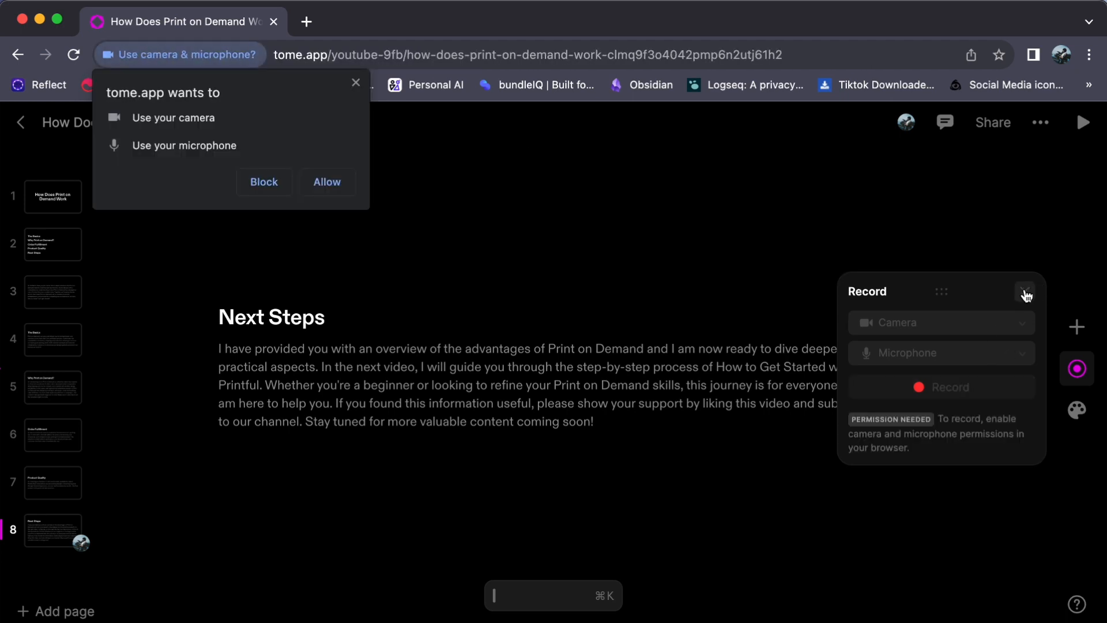
left_click(1025, 294)
left_click(355, 83)
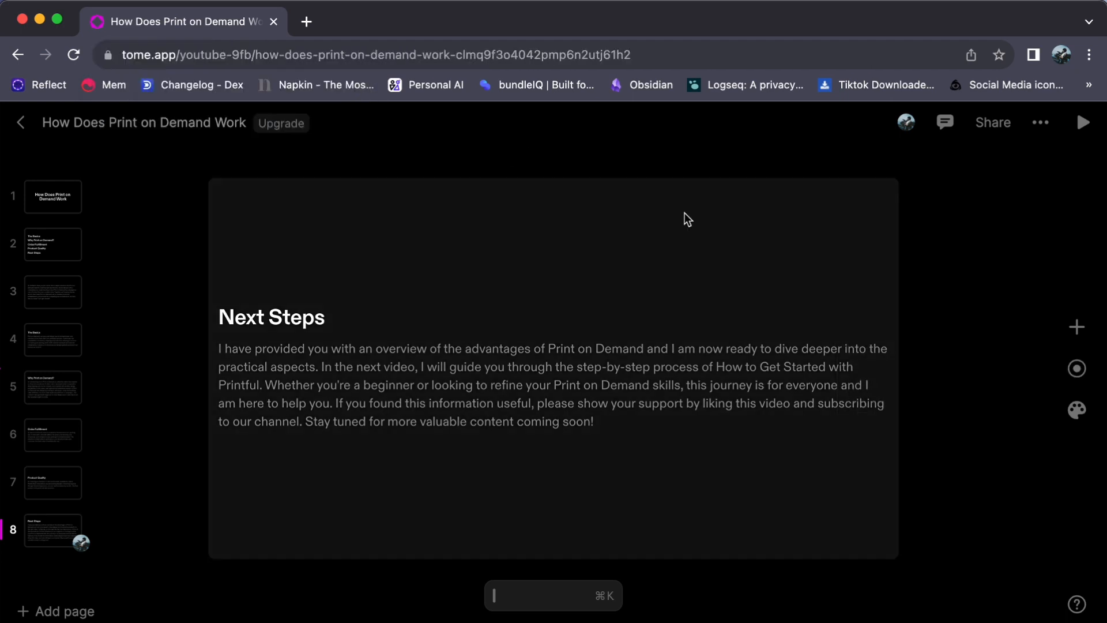
- Set the whole tome's theme to Neptune, view the page-level theme settings and close them
left_click(1077, 412)
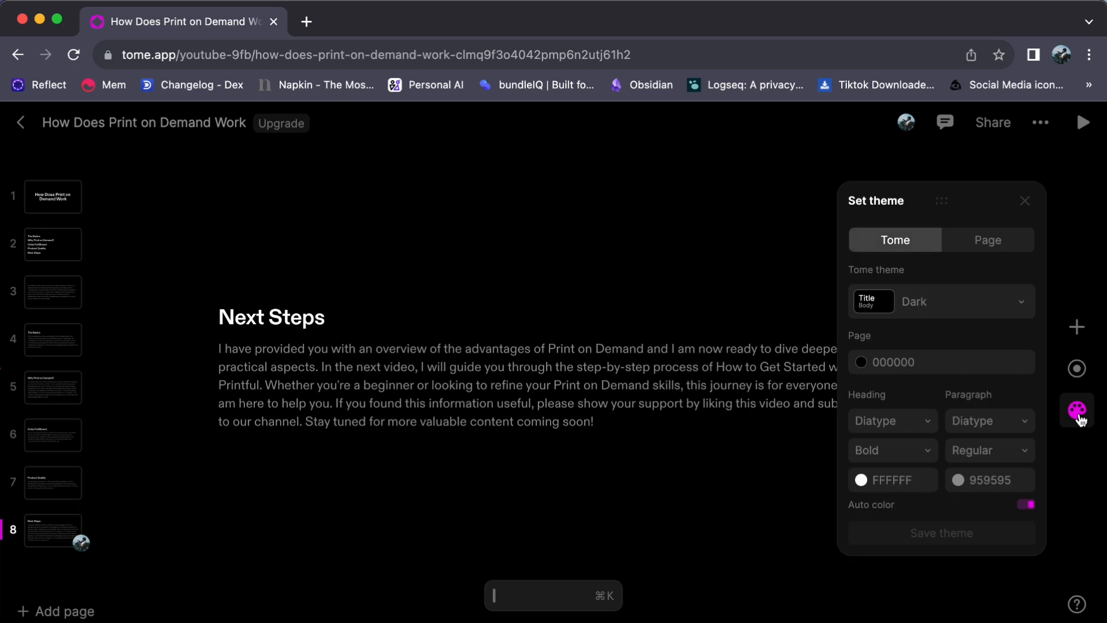
left_click(937, 317)
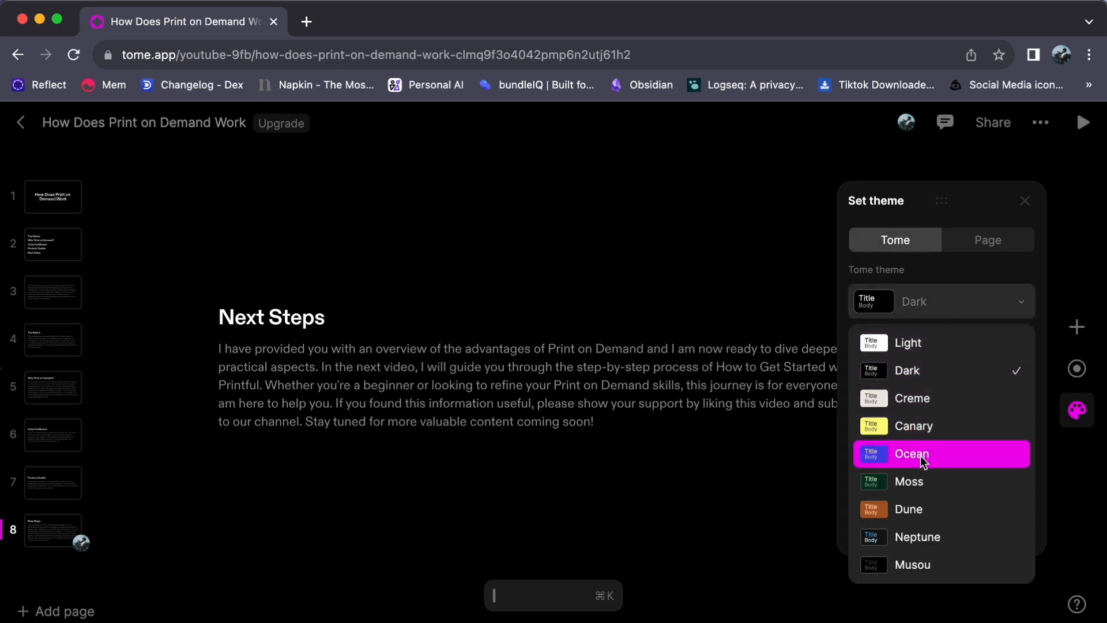
left_click(919, 538)
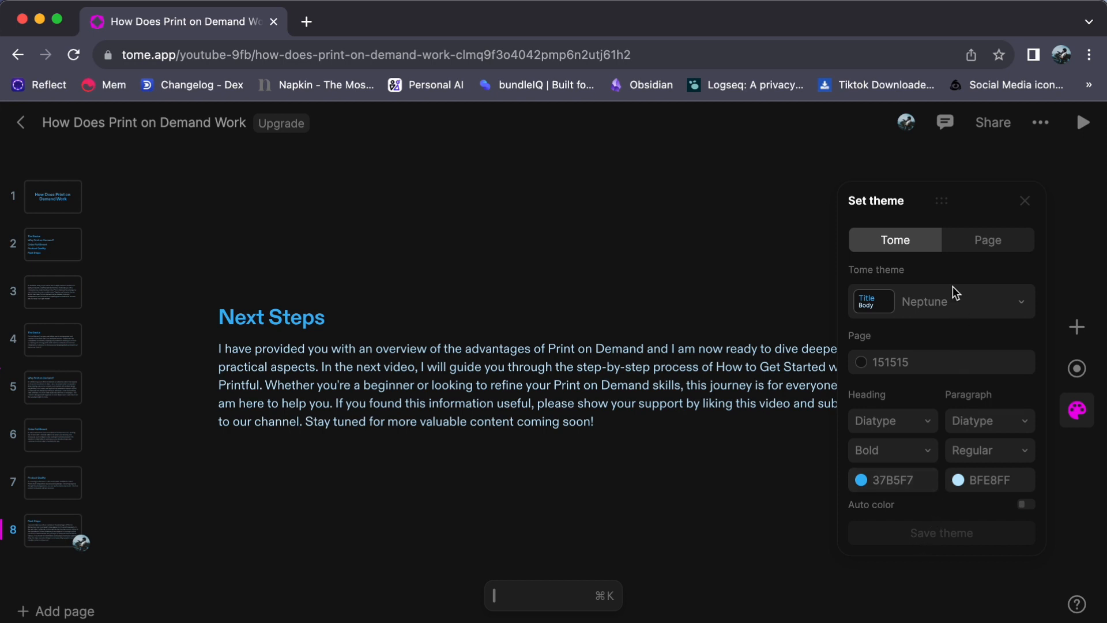
left_click(973, 246)
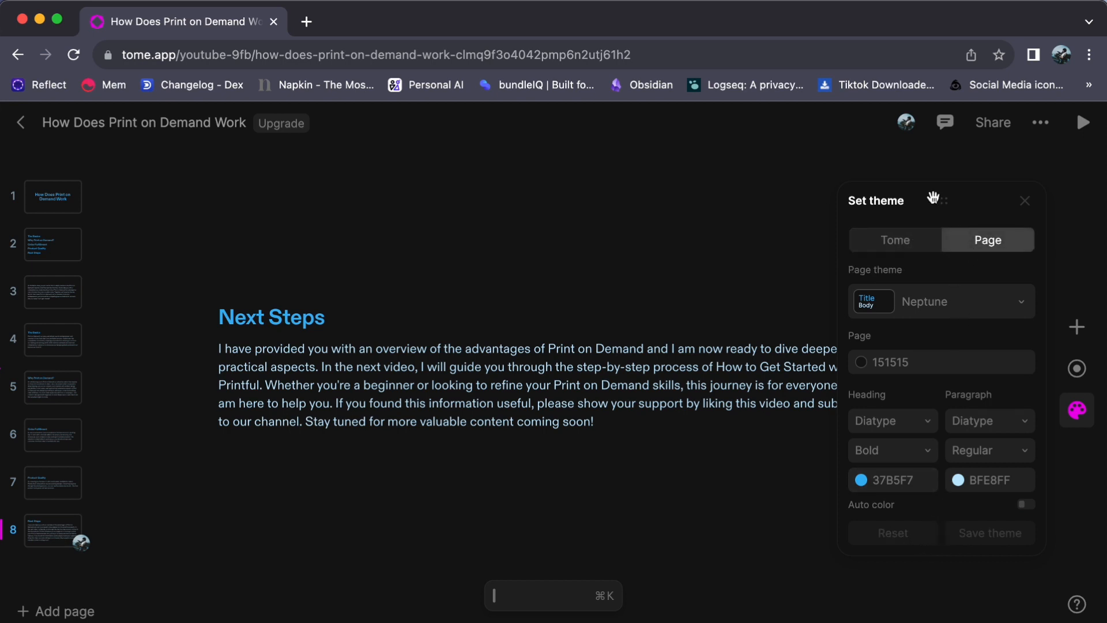
left_click(721, 547)
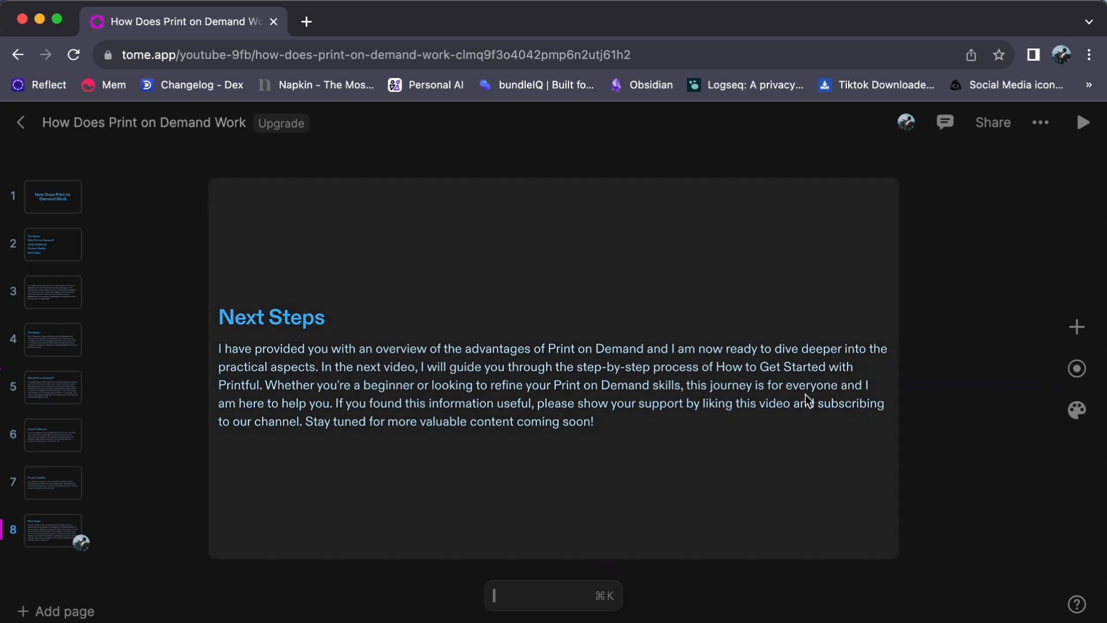
- View the AI command bar's options for creating pages and adding content, and close it without choosing one
left_click(543, 609)
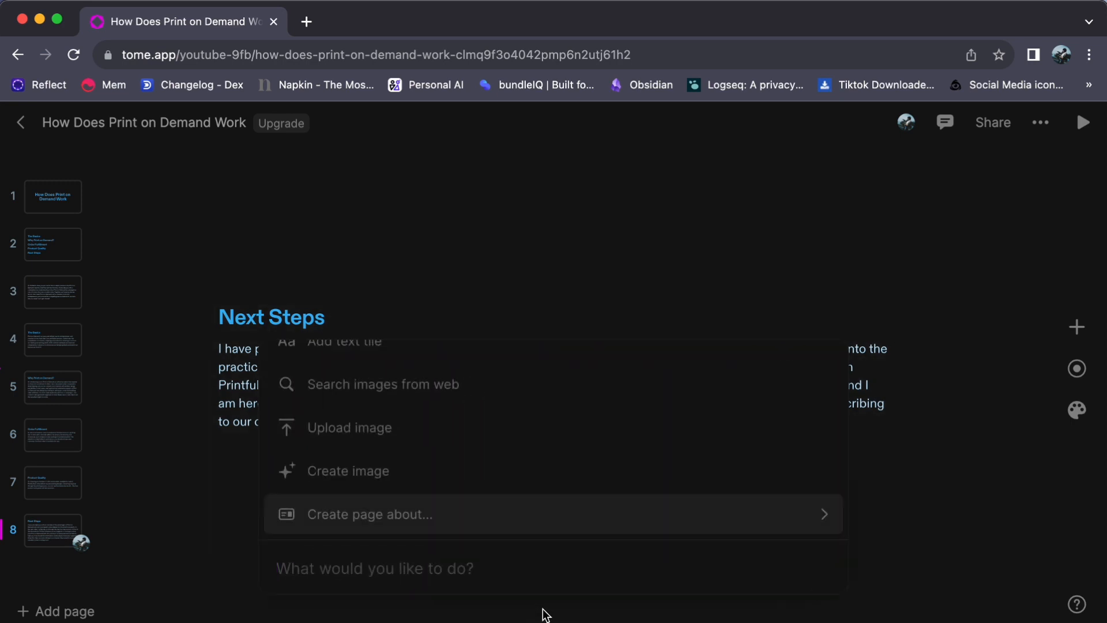
left_click(972, 532)
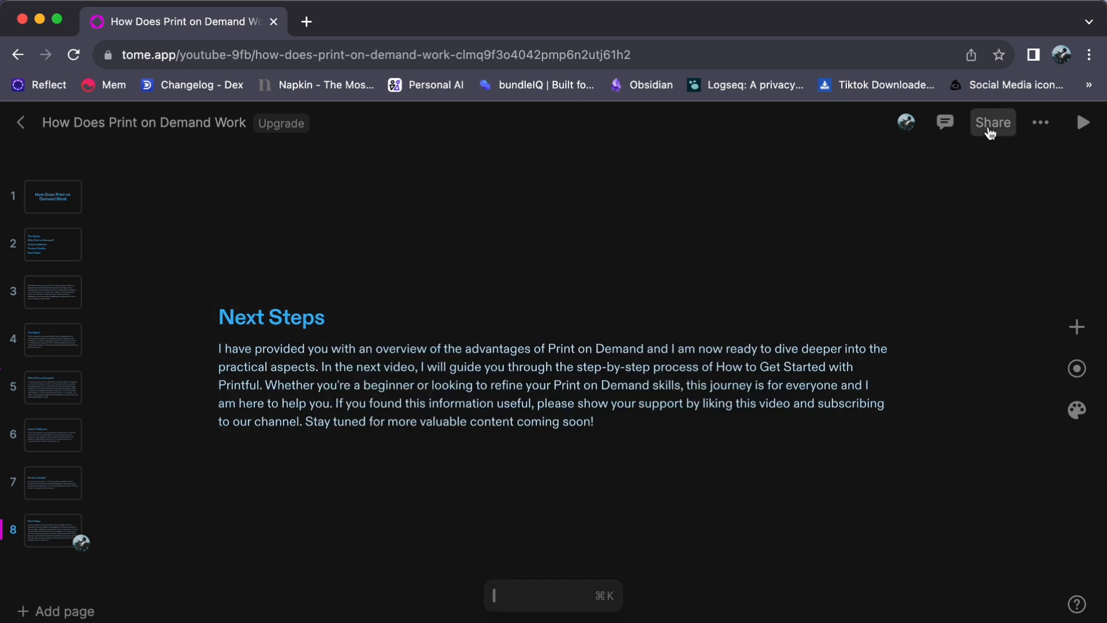